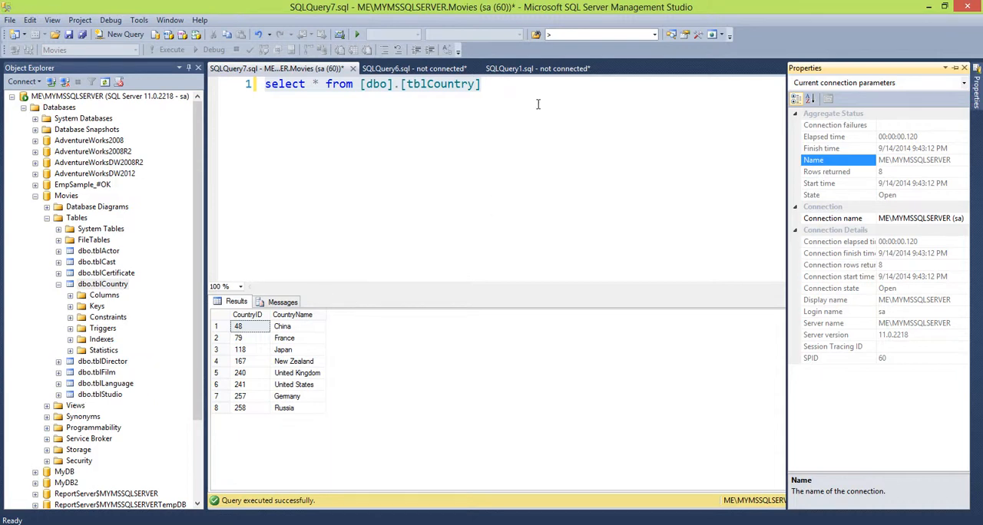
Run the query select * from [dbo].[tblCountry] against the Movies database
{"action": "left_click_drag", "start_coordinate": [521, 90], "coordinate": [156, 67]}
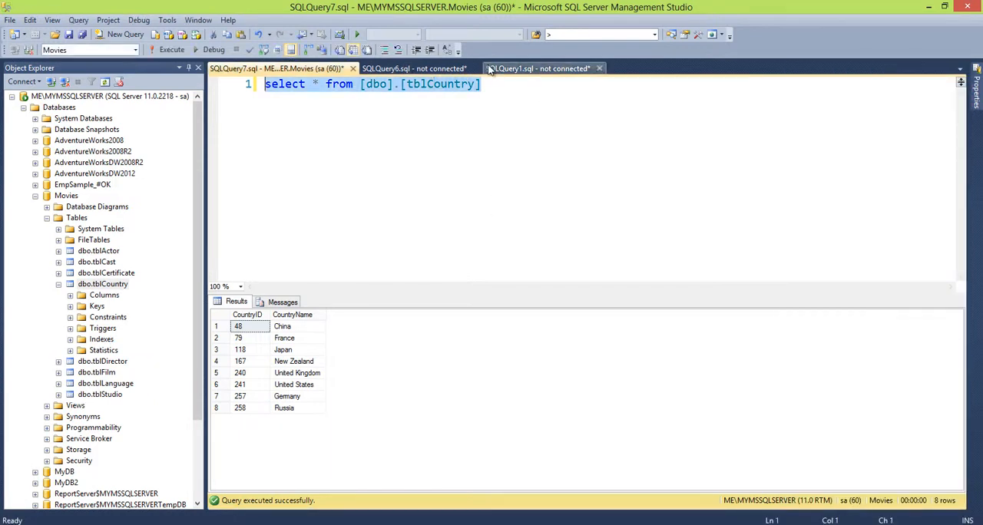
{"action": "left_click", "coordinate": [165, 49]}
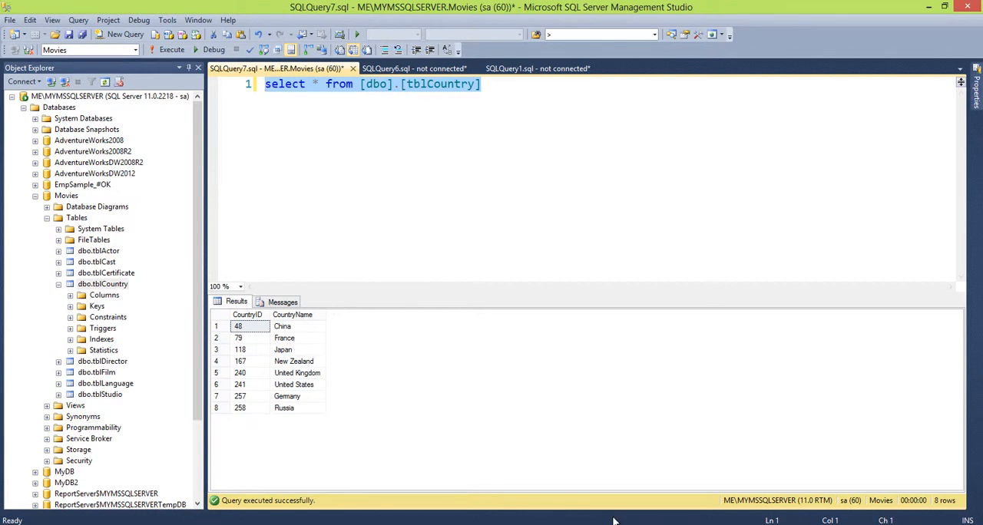
Switch to Visual Studio and add a new SSIS package to the UsefulTutorialClub project
{"action": "left_click", "coordinate": [346, 524]}
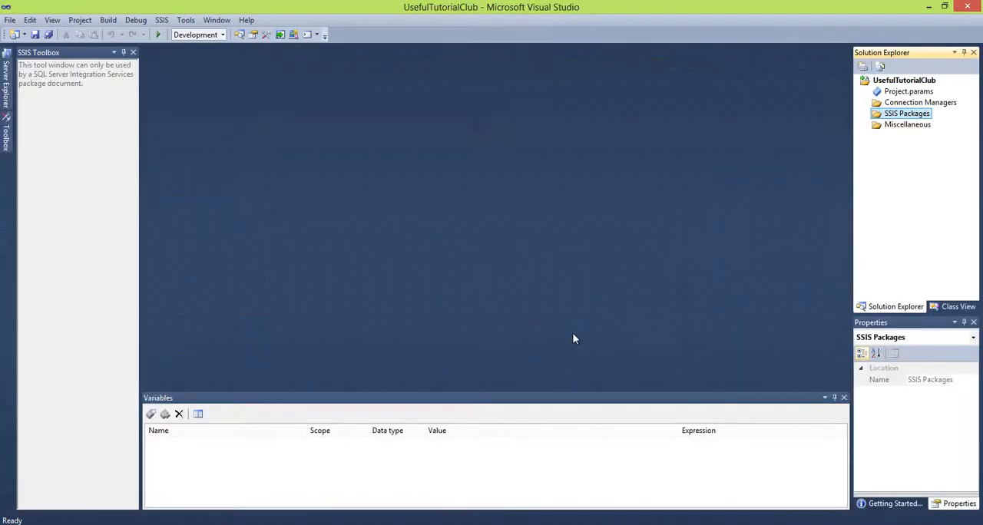
{"action": "right_click", "coordinate": [916, 115]}
{"action": "left_click", "coordinate": [819, 121]}
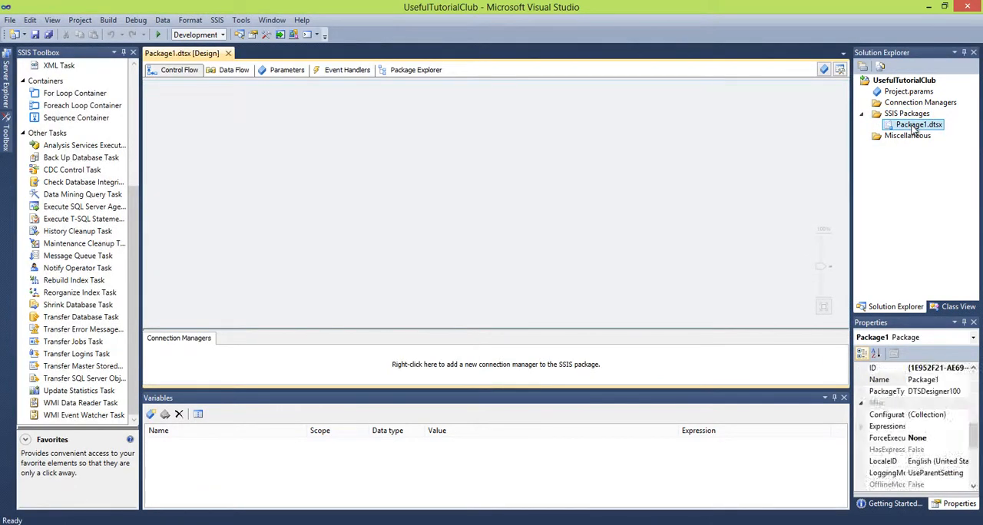
Rename the new package file as ImportTableDataIntoExcel.dtsx
{"action": "left_click", "coordinate": [916, 126]}
{"action": "left_click", "coordinate": [916, 125]}
{"action": "key", "text": "Right"}
{"action": "key", "text": "Left"}
{"action": "key", "text": "Left"}
{"action": "key", "text": "Left"}
{"action": "key", "text": "Left"}
{"action": "key", "text": "Left"}
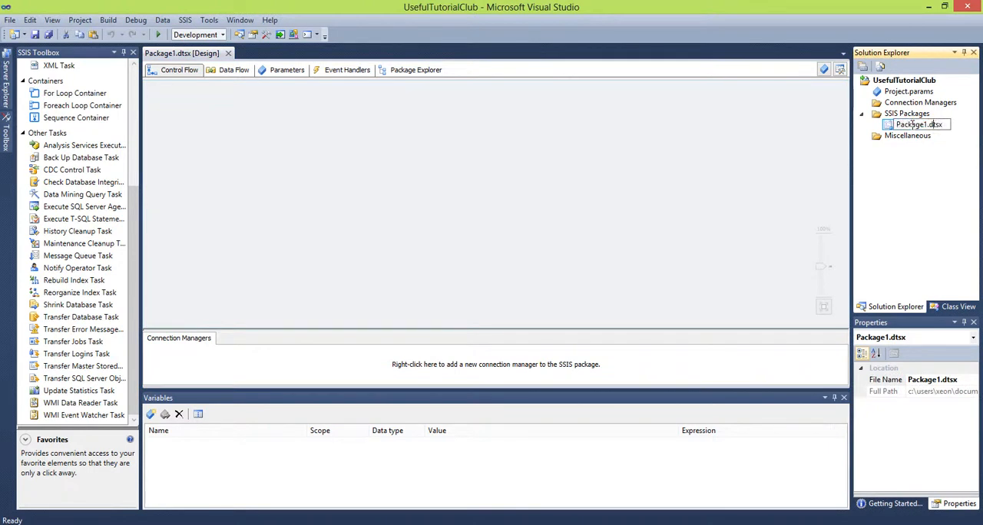
{"action": "key", "text": "shift+Home"}
{"action": "type", "text": "ImportTableDataInto"}
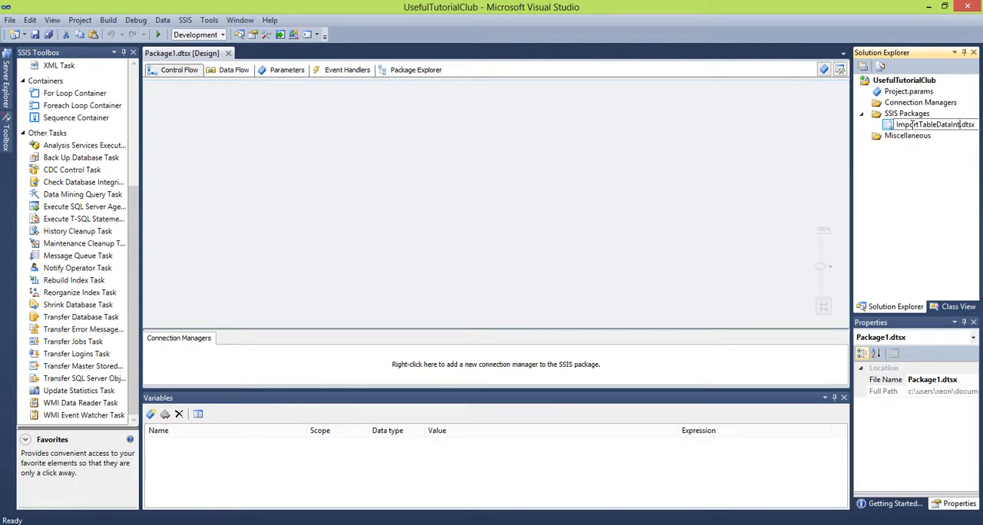
{"action": "type", "text": "Excel"}
{"action": "key", "text": "Return"}
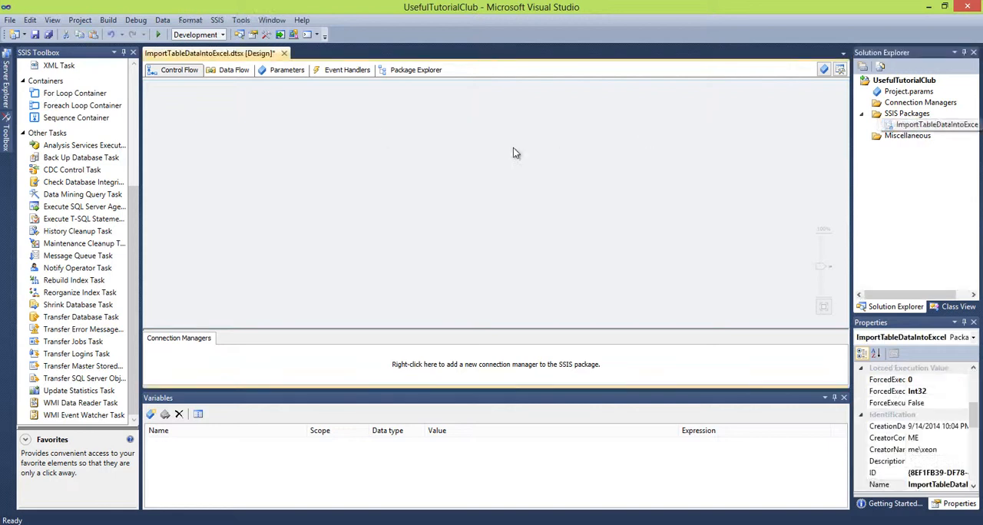
Add a Script Task to the package's control flow and open its C# script for editing
{"action": "left_click_drag", "start_coordinate": [134, 212], "coordinate": [149, 90]}
{"action": "left_click", "coordinate": [48, 218]}
{"action": "left_click_drag", "start_coordinate": [48, 219], "coordinate": [355, 163]}
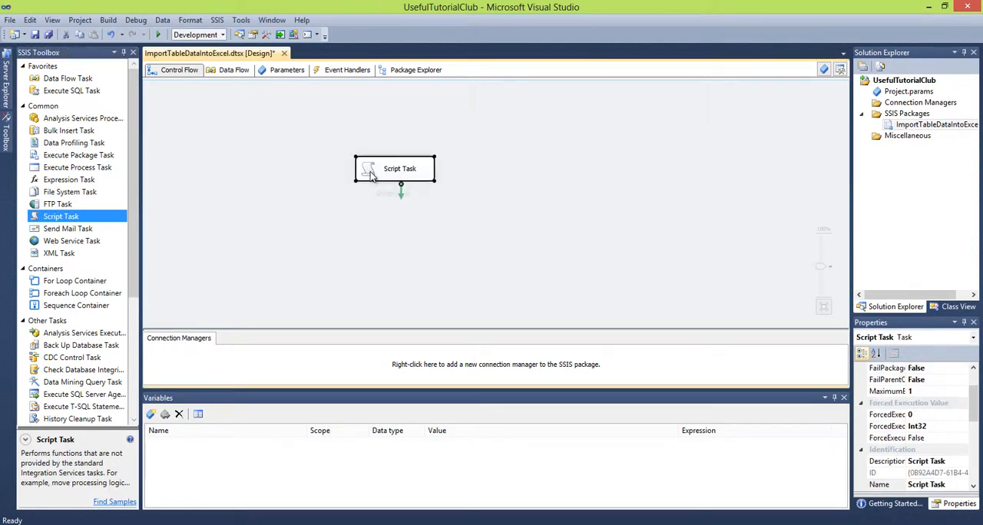
{"action": "double_click", "coordinate": [371, 175]}
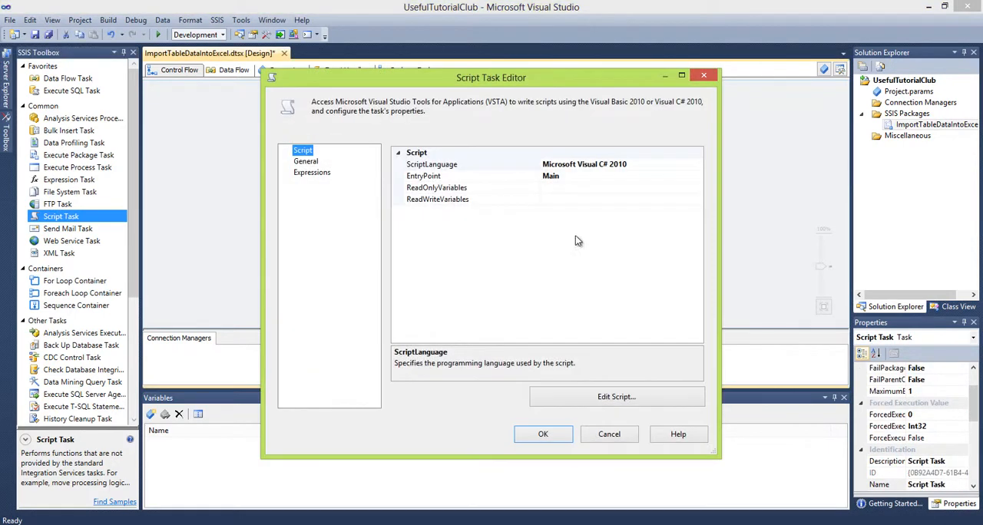
{"action": "left_click", "coordinate": [605, 397]}
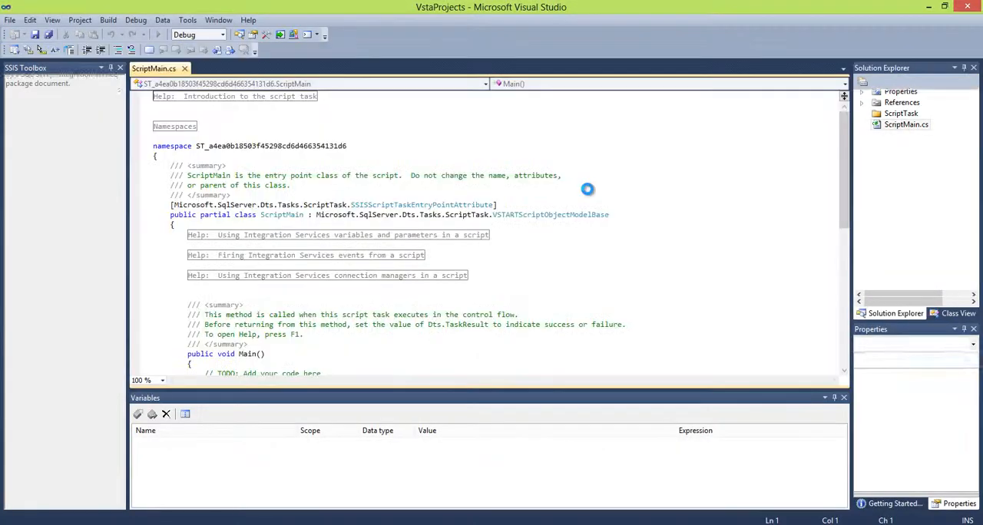
Insert a MessageBox.Show call with an empty string argument below the TODO comment in Main()
{"action": "left_click_drag", "start_coordinate": [843, 163], "coordinate": [843, 244]}
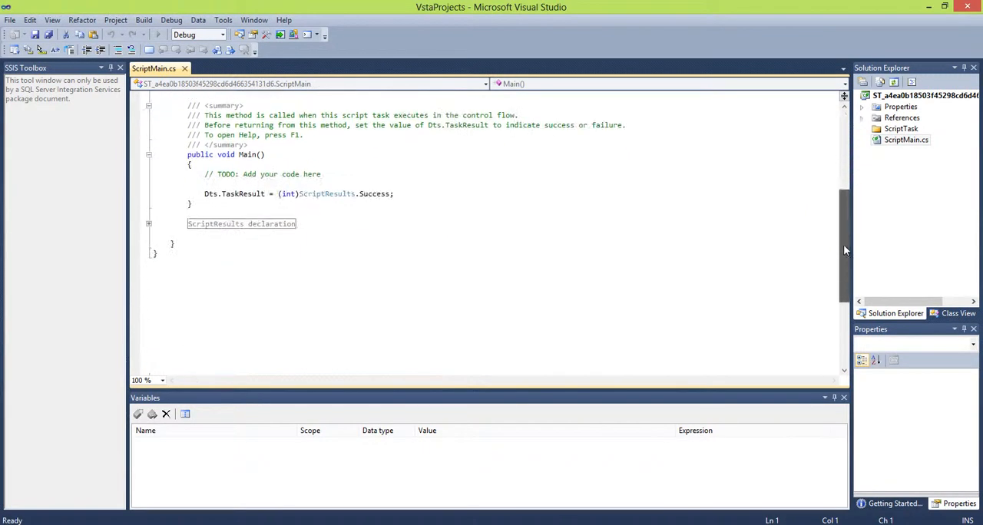
{"action": "left_click", "coordinate": [336, 175]}
{"action": "key", "text": "Return"}
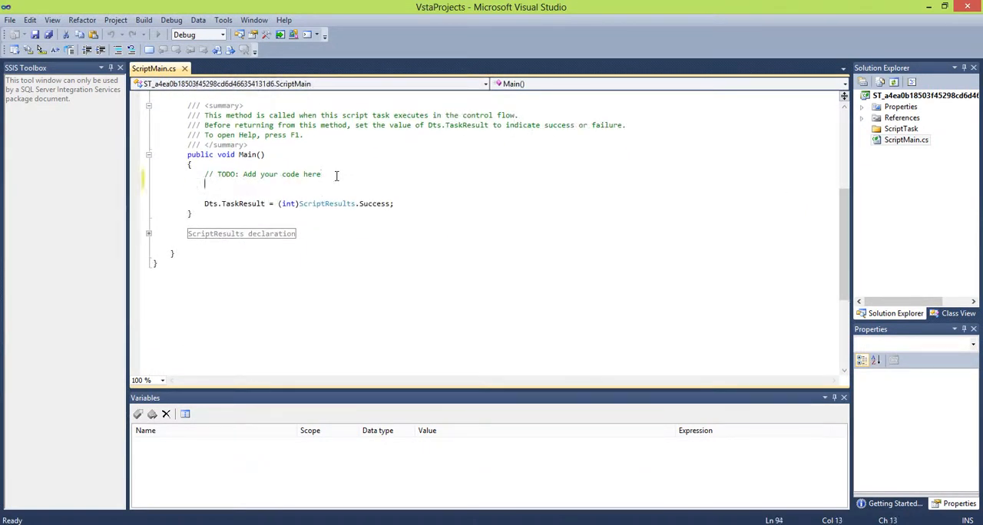
{"action": "key", "text": "Return"}
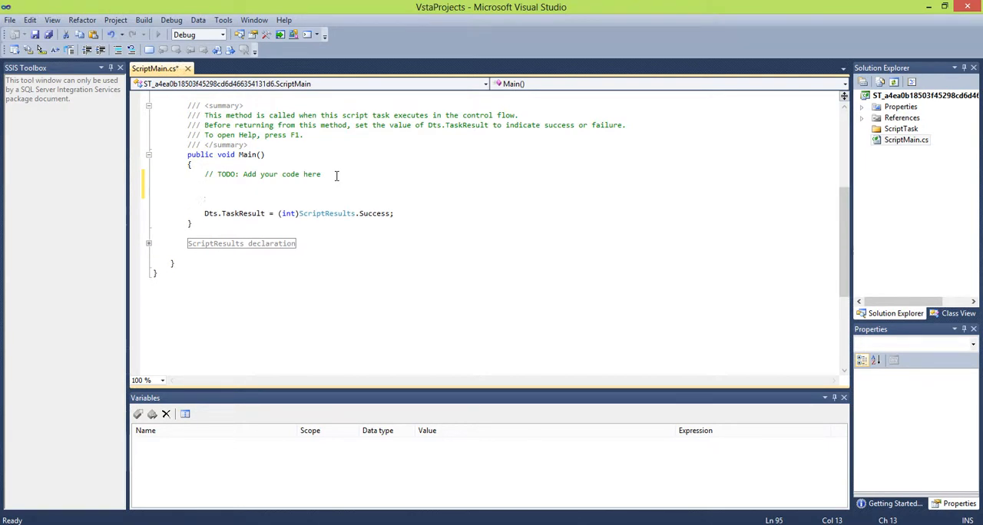
{"action": "type", "text": "Message"}
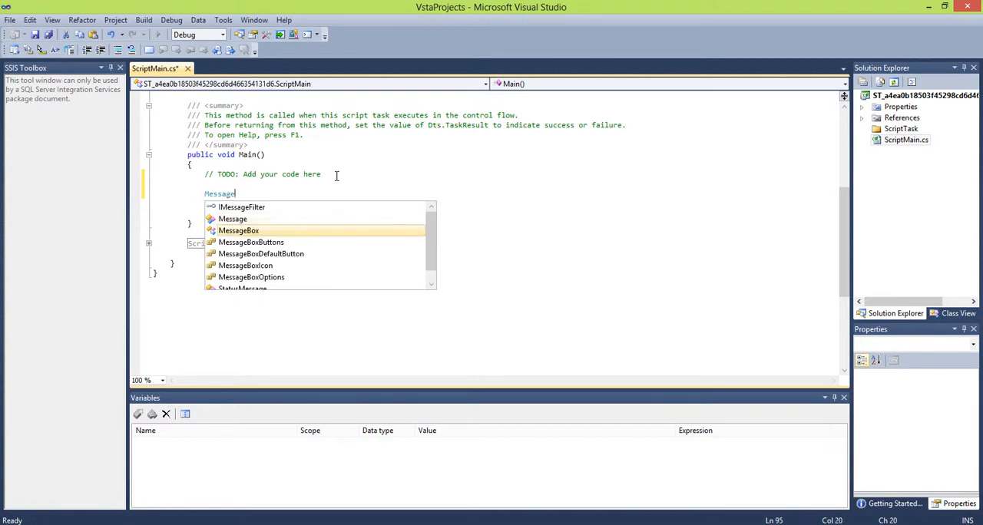
{"action": "key", "text": "Tab"}
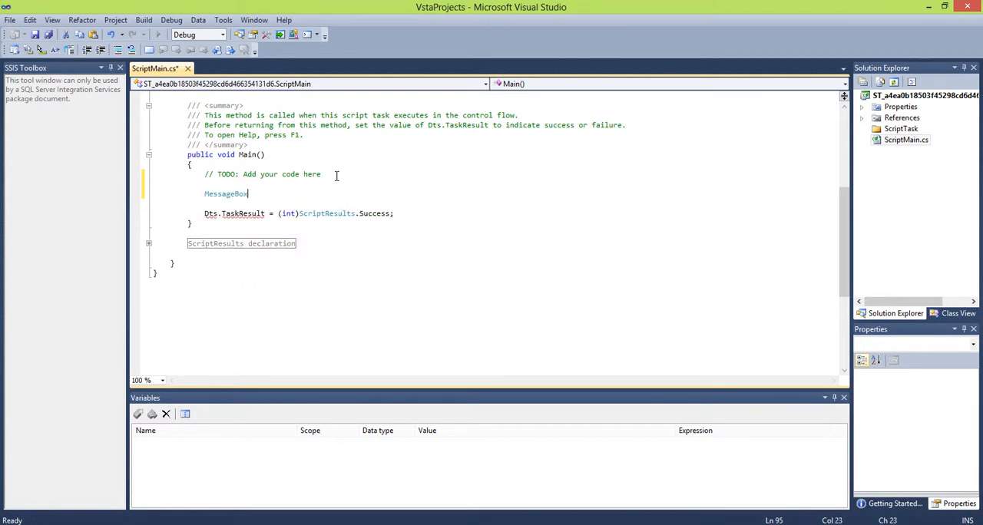
{"action": "type", "text": ".sho"}
{"action": "key", "text": "Tab"}
{"action": "type", "text": "()"}
{"action": "key", "text": "Left"}
{"action": "type", "text": "\"\""}
{"action": "key", "text": "Left"}
Fill in the message text "About to import data into Excel file" and close the script and the Script Task editor
{"action": "type", "text": "About to im"}
{"action": "type", "text": "port"}
{"action": "type", "text": " data into e"}
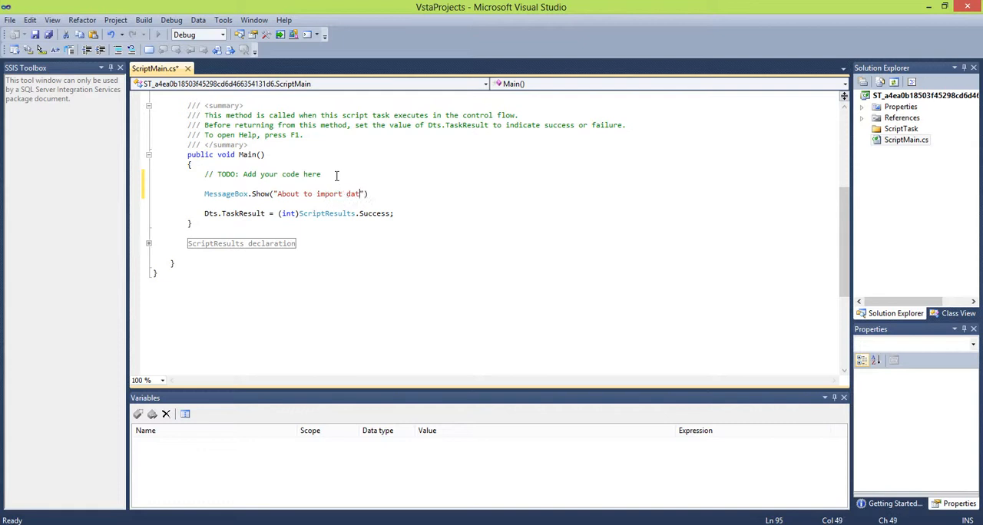
{"action": "key", "text": "BackSpace"}
{"action": "type", "text": "Excel file\")"}
{"action": "key", "text": "Down"}
{"action": "key", "text": "Up"}
{"action": "left_click", "coordinate": [965, 7]}
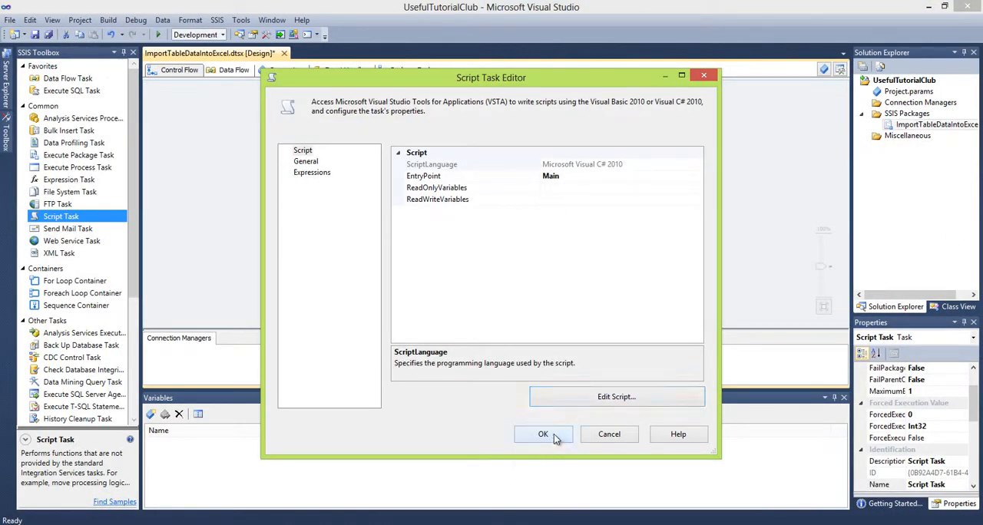
{"action": "key", "text": "Escape"}
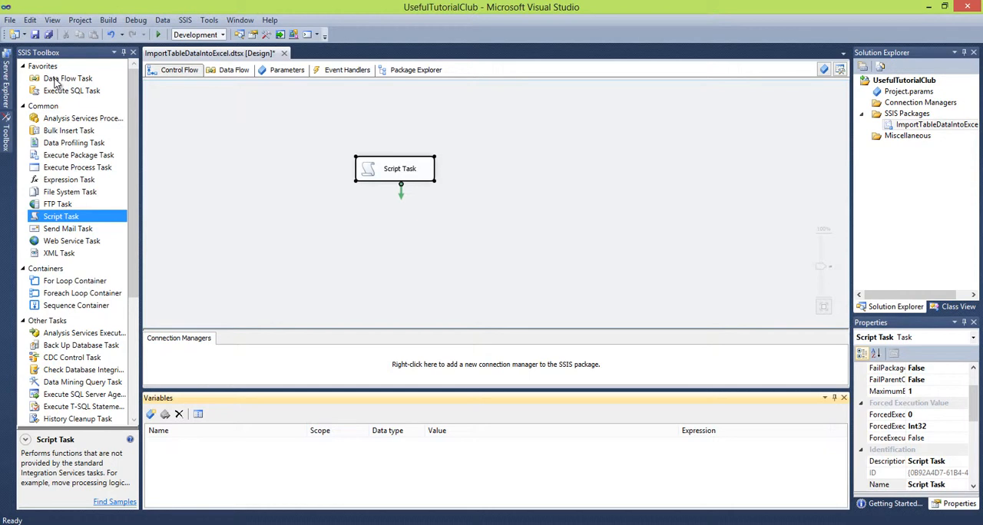
Add a Data Flow Task below the Script Task and connect the Script Task to it with a precedence constraint
{"action": "left_click_drag", "start_coordinate": [55, 80], "coordinate": [351, 233]}
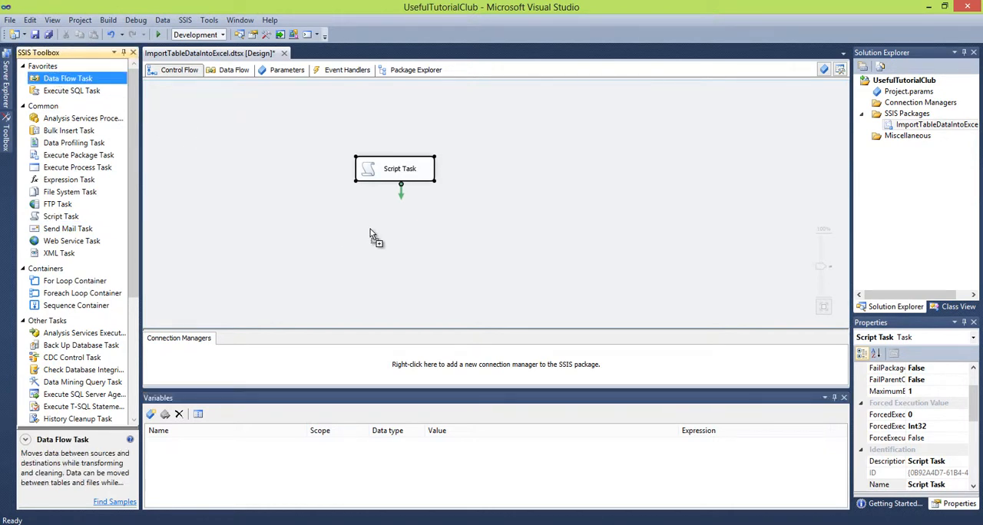
{"action": "left_click", "coordinate": [397, 174]}
{"action": "left_click_drag", "start_coordinate": [398, 188], "coordinate": [401, 196]}
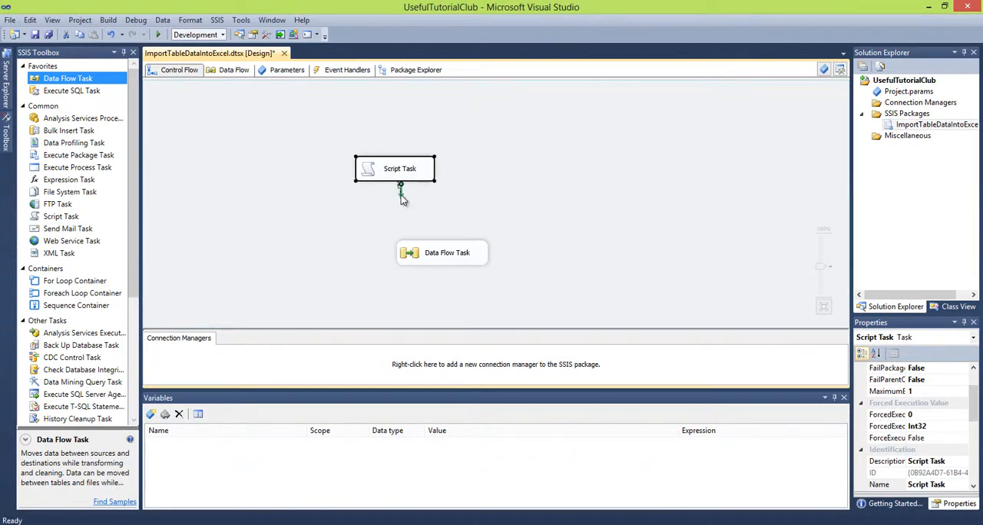
{"action": "left_click_drag", "start_coordinate": [402, 198], "coordinate": [445, 258]}
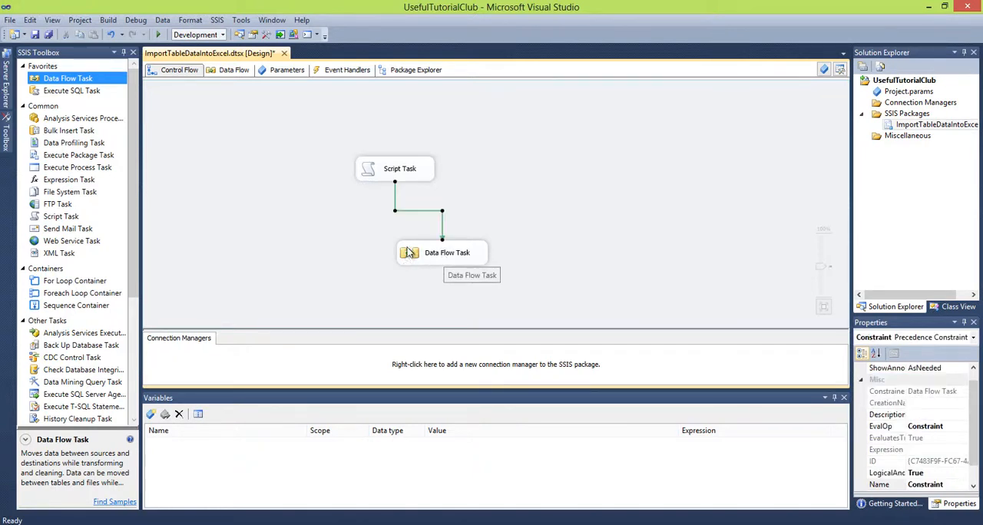
Open the Data Flow Task and add a connection manager of type OLEDB, starting a new data connection for it
{"action": "left_click", "coordinate": [412, 256]}
{"action": "double_click", "coordinate": [412, 256]}
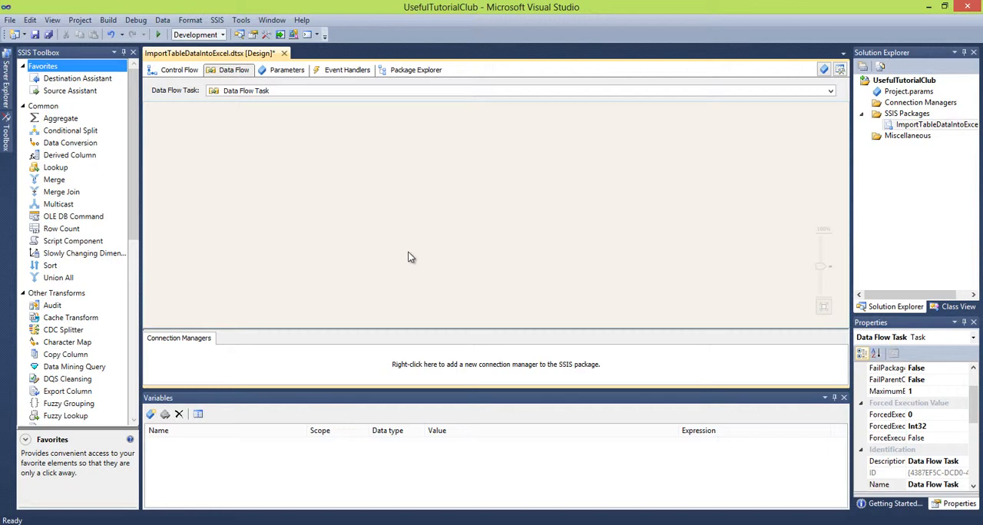
{"action": "right_click", "coordinate": [214, 365]}
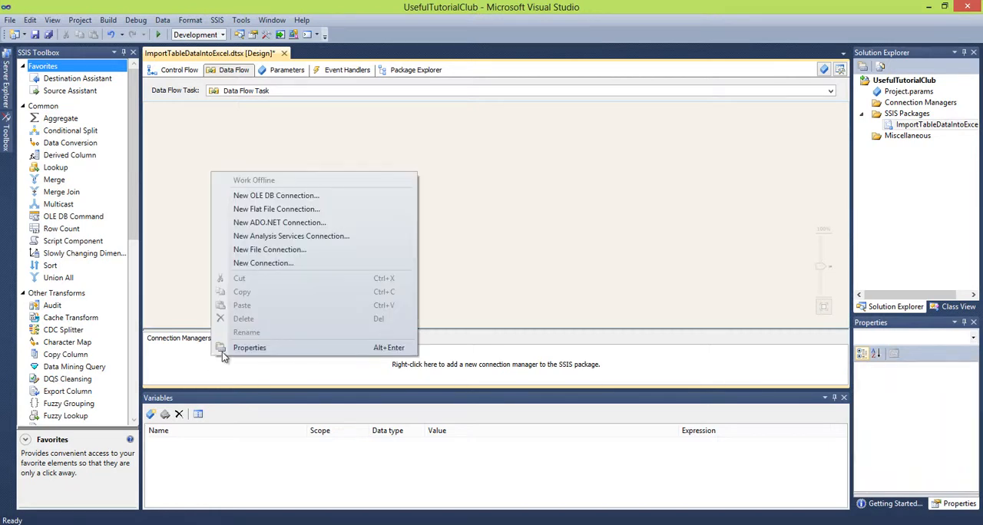
{"action": "left_click", "coordinate": [278, 263]}
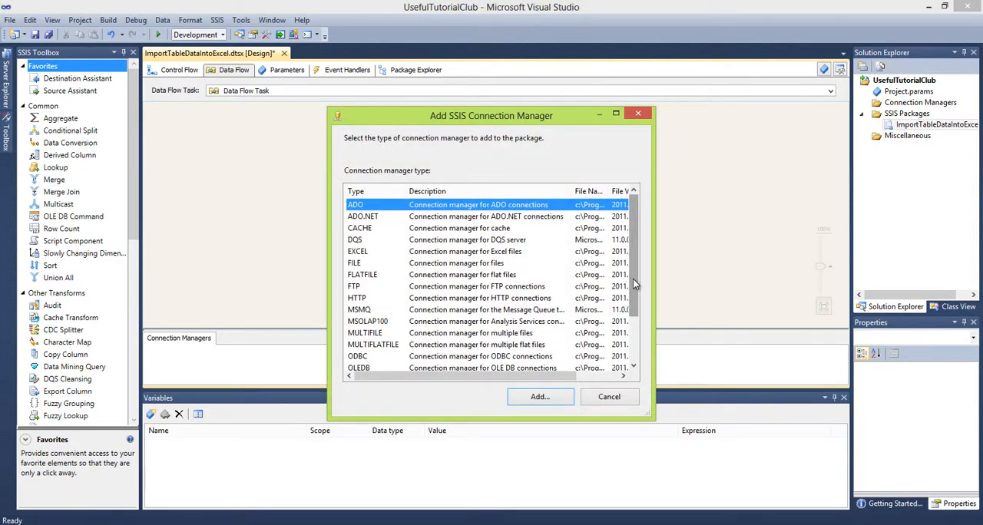
{"action": "left_click_drag", "start_coordinate": [633, 280], "coordinate": [632, 297]}
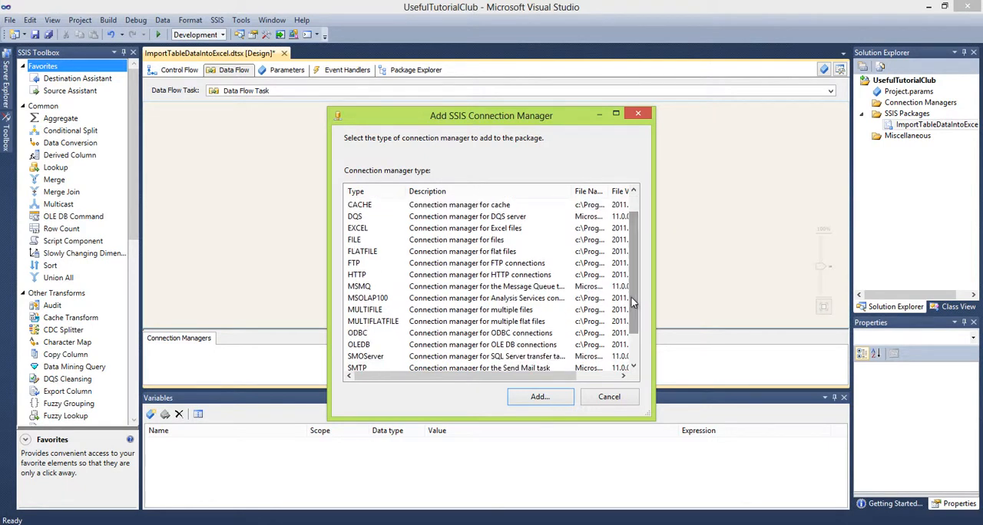
{"action": "left_click", "coordinate": [360, 348]}
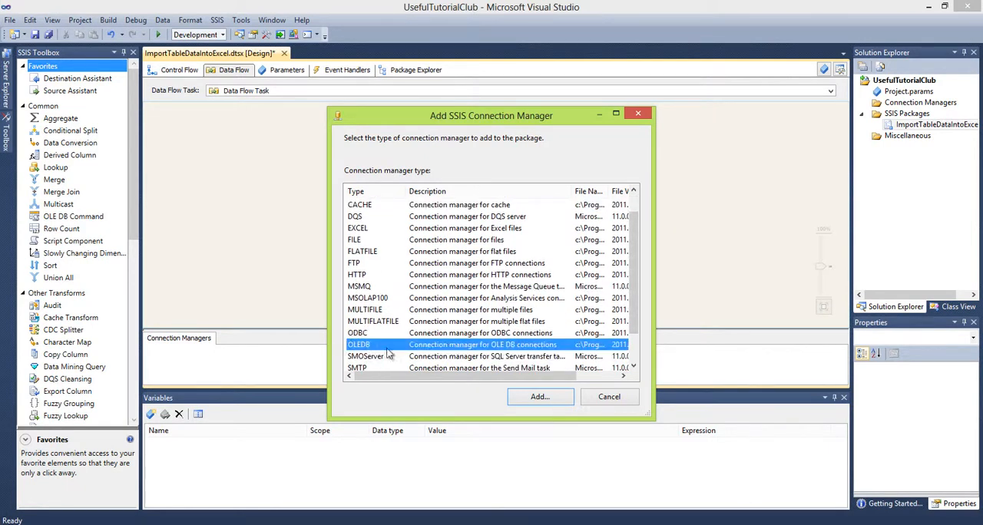
{"action": "left_click", "coordinate": [540, 397]}
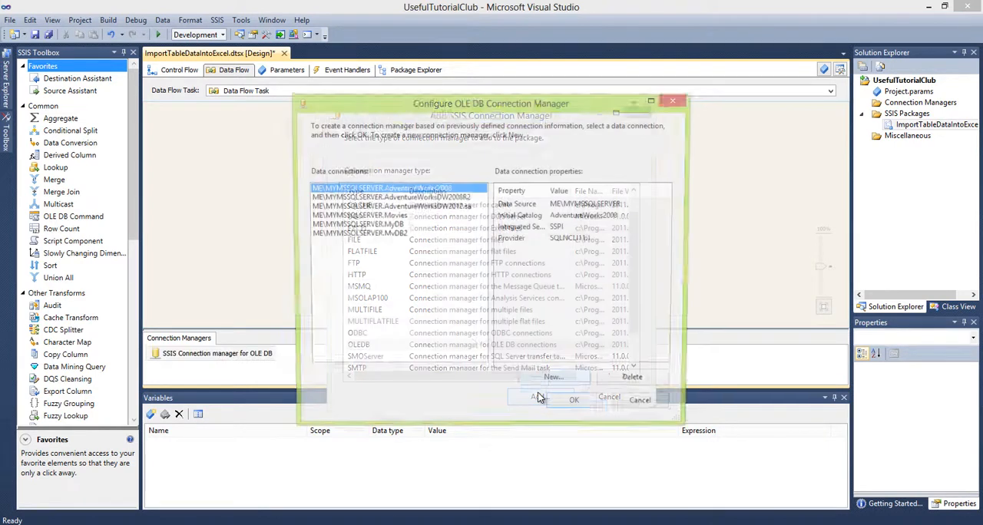
{"action": "left_click", "coordinate": [550, 386]}
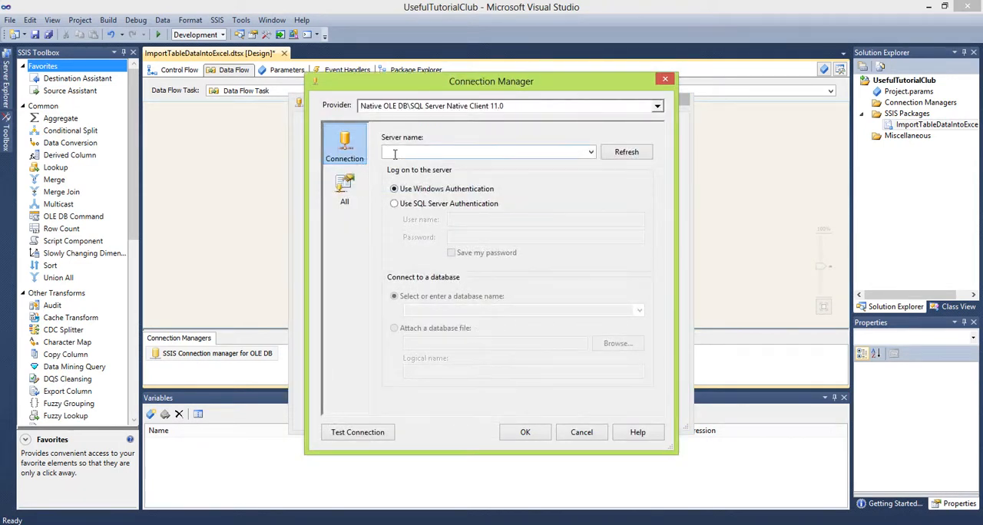
Set the server name to ME\MYMSSQLSERVER, copied from the connection properties in SQL Server Management Studio, and select the Movies database
{"action": "left_click", "coordinate": [442, 523]}
{"action": "left_click", "coordinate": [483, 465]}
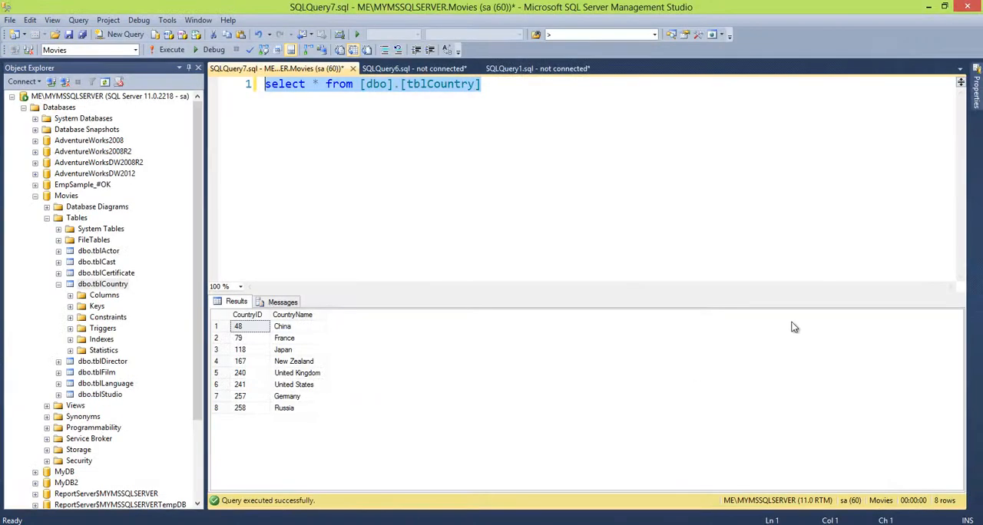
{"action": "left_click", "coordinate": [976, 96]}
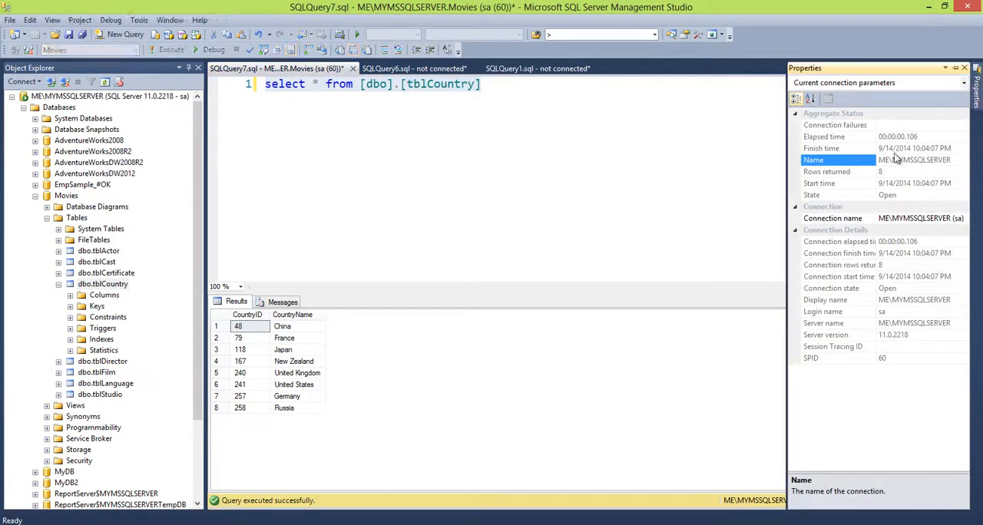
{"action": "left_click", "coordinate": [891, 159]}
{"action": "key", "text": "ctrl+c"}
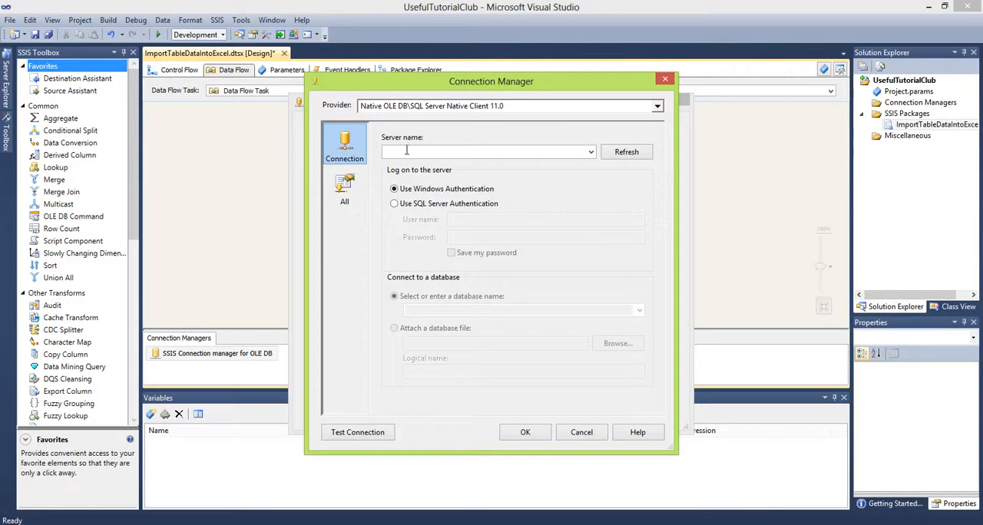
{"action": "left_click", "coordinate": [401, 153]}
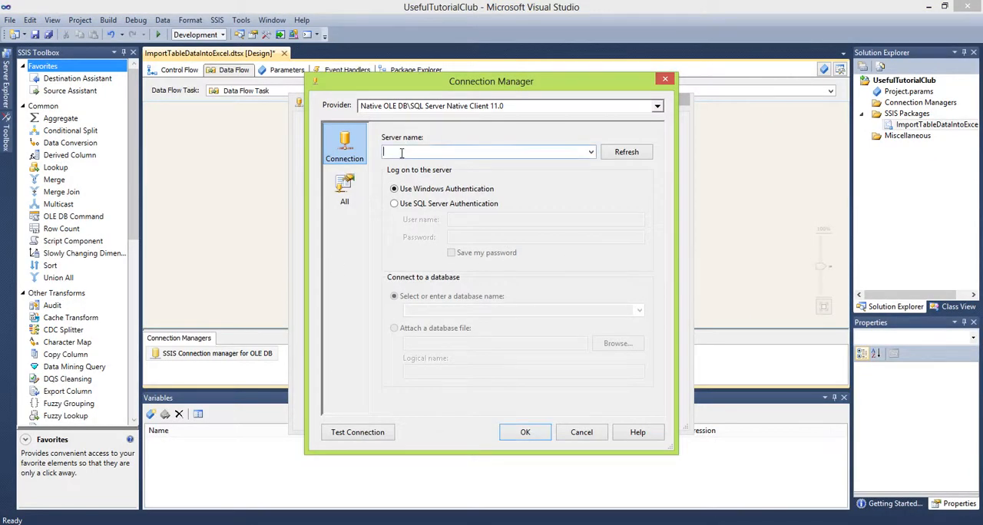
{"action": "key", "text": "ctrl+v"}
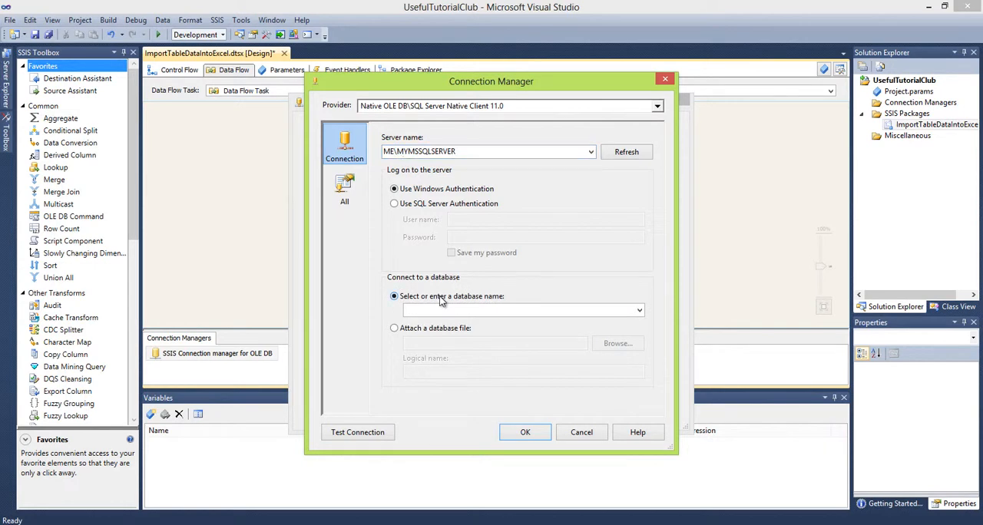
{"action": "left_click", "coordinate": [639, 309]}
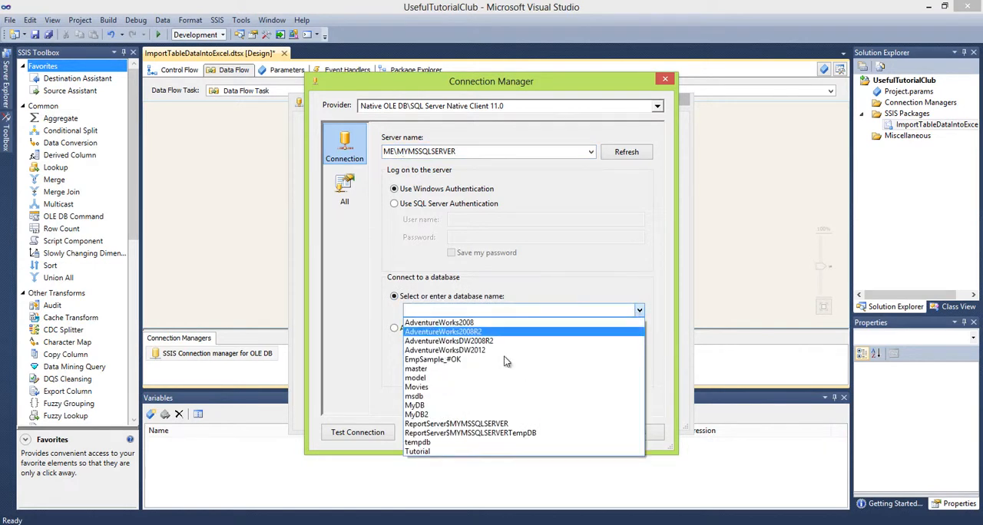
{"action": "left_click", "coordinate": [444, 387]}
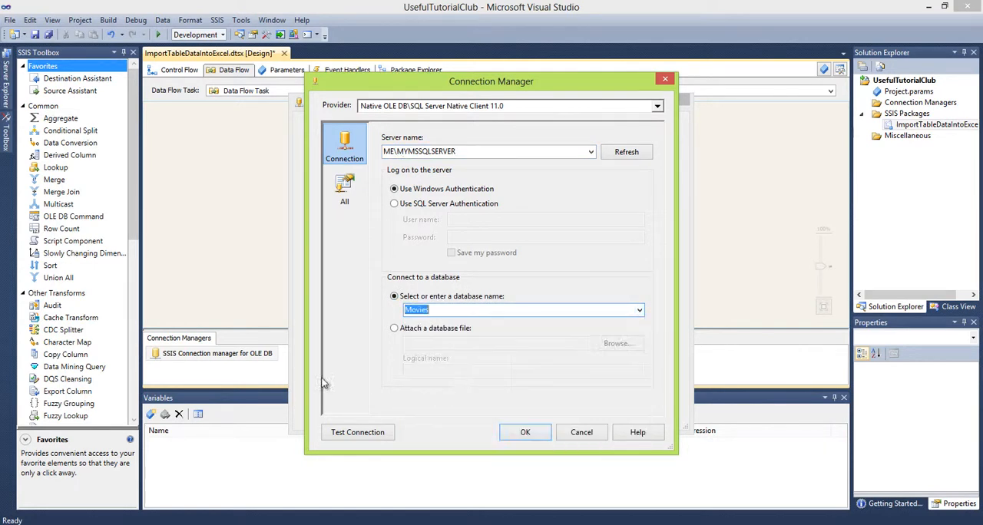
Test the connection to the Movies database and accept it as the package's OLE DB connection manager
{"action": "left_click", "coordinate": [336, 434]}
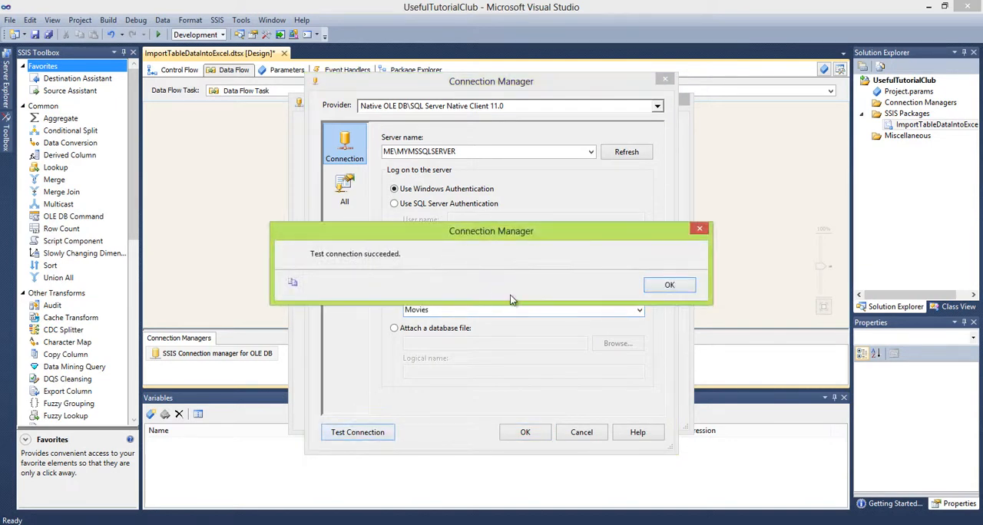
{"action": "left_click", "coordinate": [666, 286]}
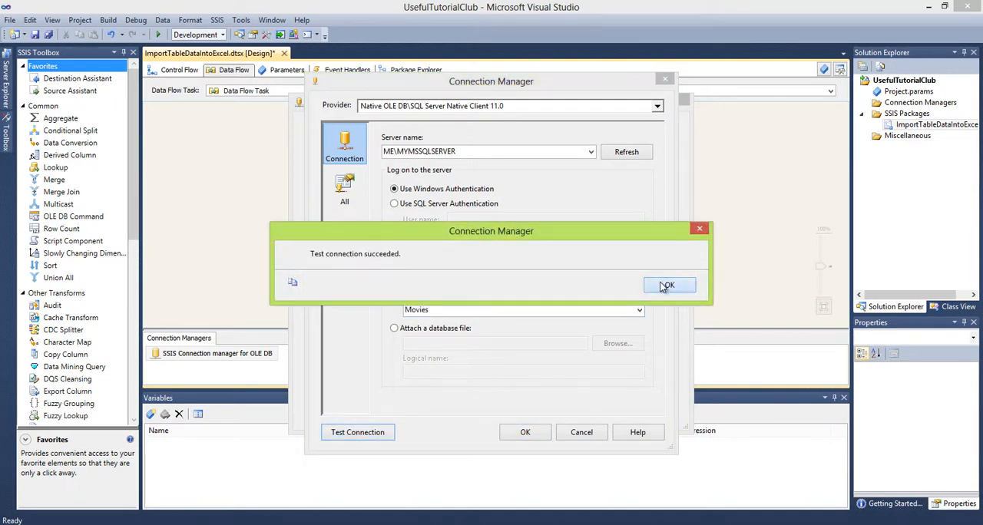
{"action": "left_click", "coordinate": [526, 434]}
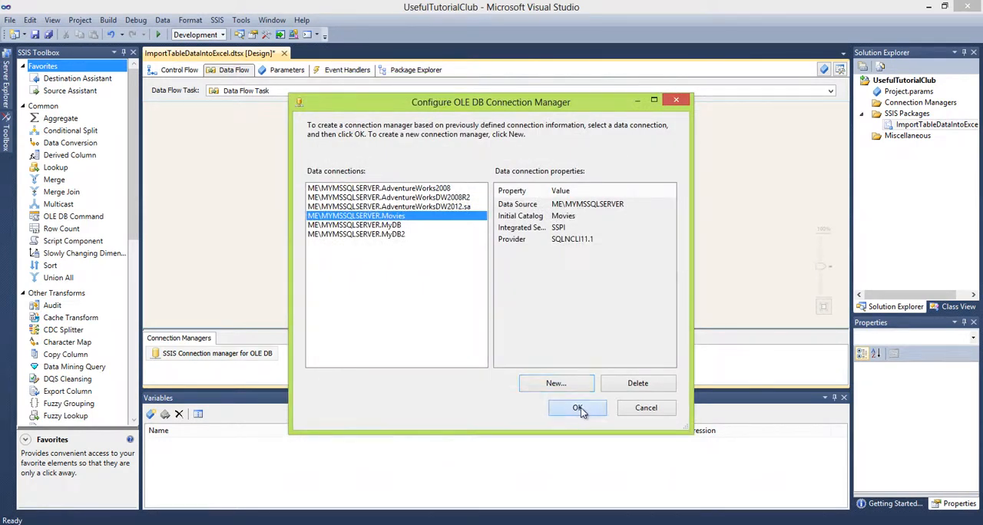
{"action": "left_click", "coordinate": [580, 408]}
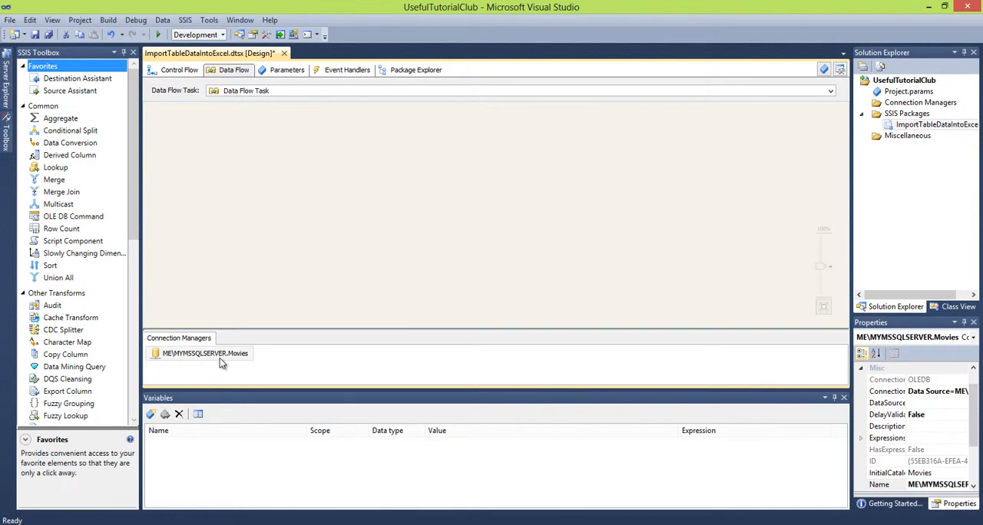
Add another connection manager to the package, choosing the EXCEL type
{"action": "right_click", "coordinate": [334, 361]}
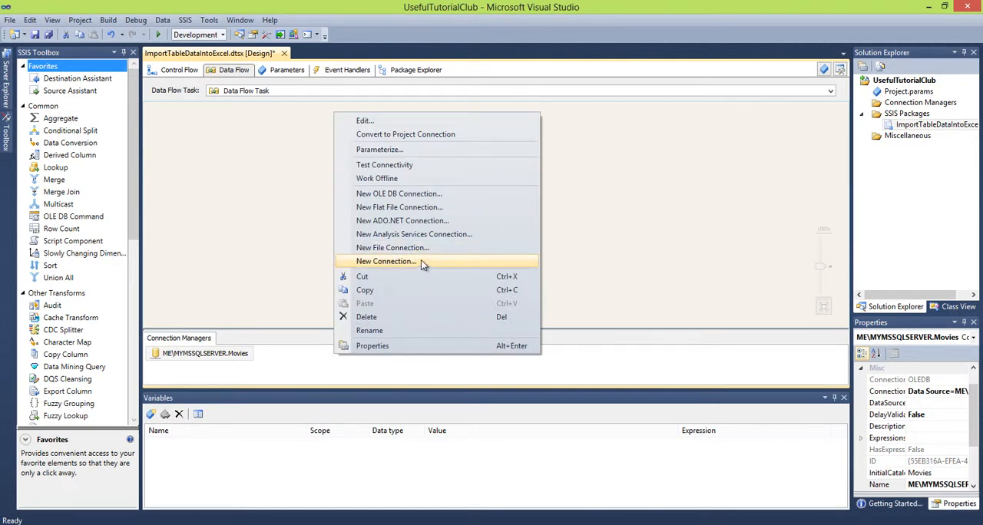
{"action": "left_click", "coordinate": [320, 363]}
{"action": "right_click", "coordinate": [320, 363]}
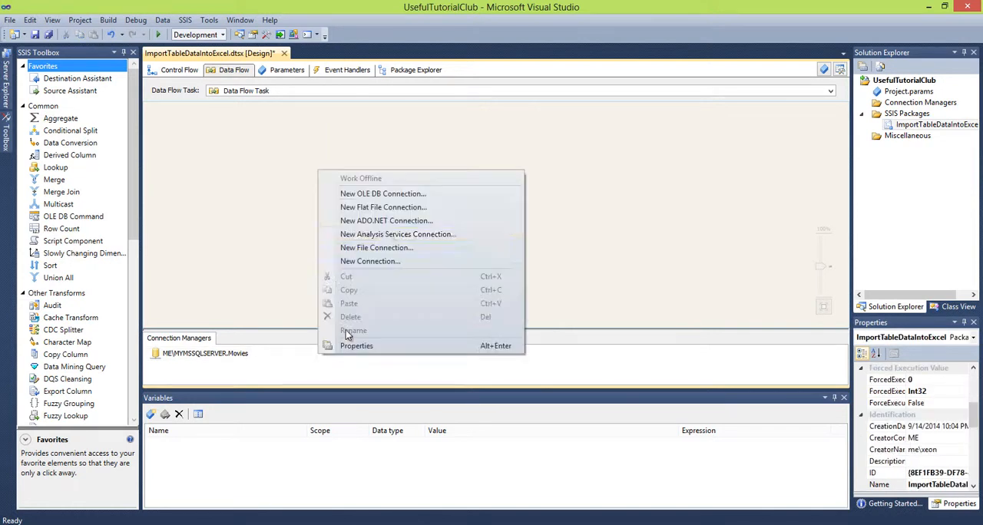
{"action": "left_click", "coordinate": [351, 259]}
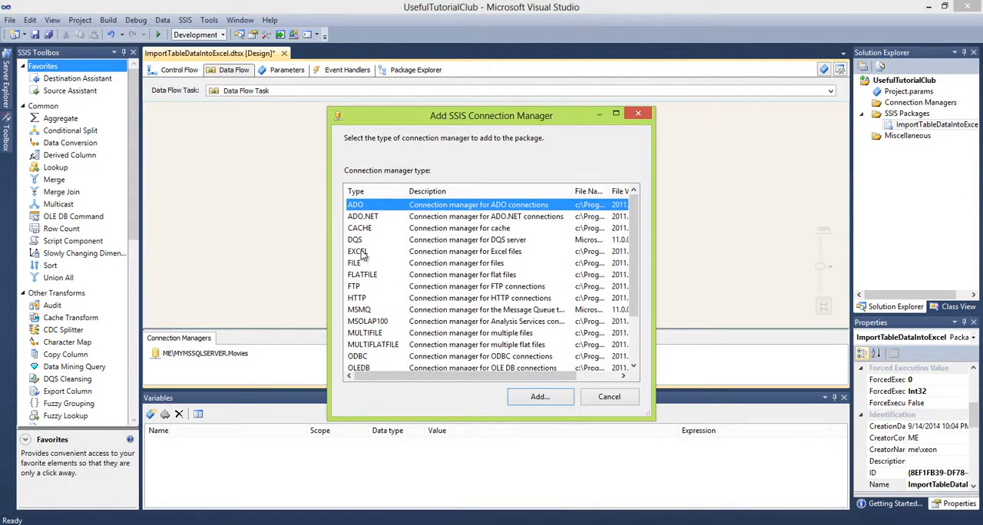
{"action": "left_click", "coordinate": [364, 253]}
{"action": "left_click", "coordinate": [537, 403]}
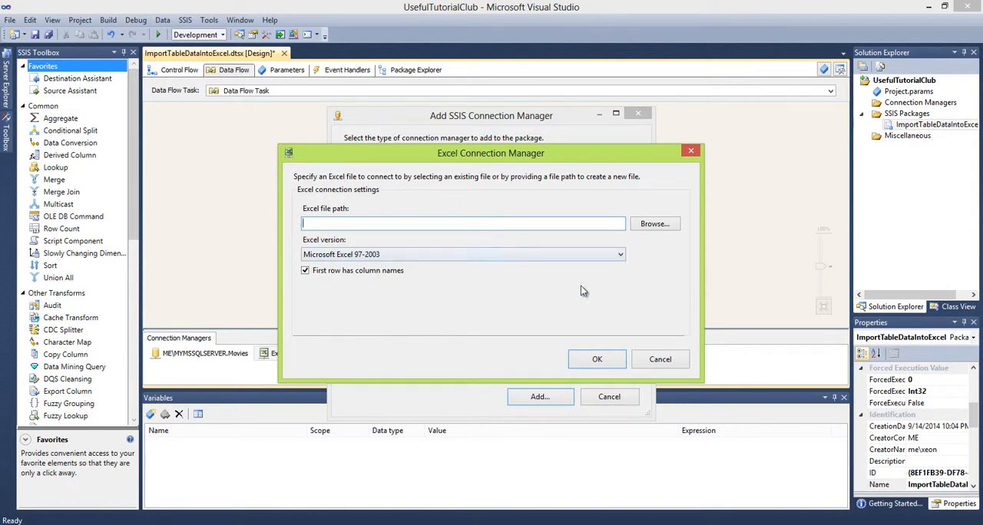
Point the Excel connection to a new file named CountryTable in the usefulTutorialClub folder and accept the connection settings
{"action": "left_click", "coordinate": [651, 225]}
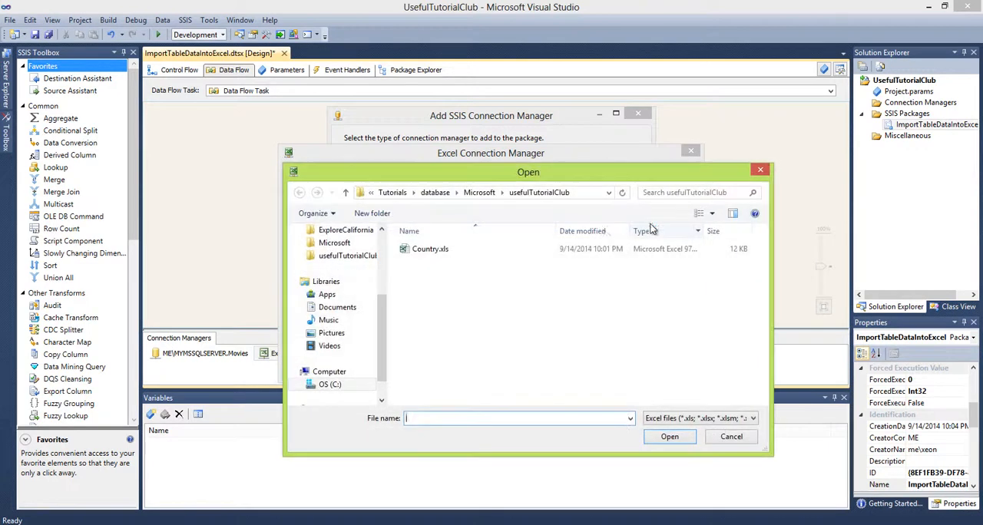
{"action": "left_click", "coordinate": [428, 250]}
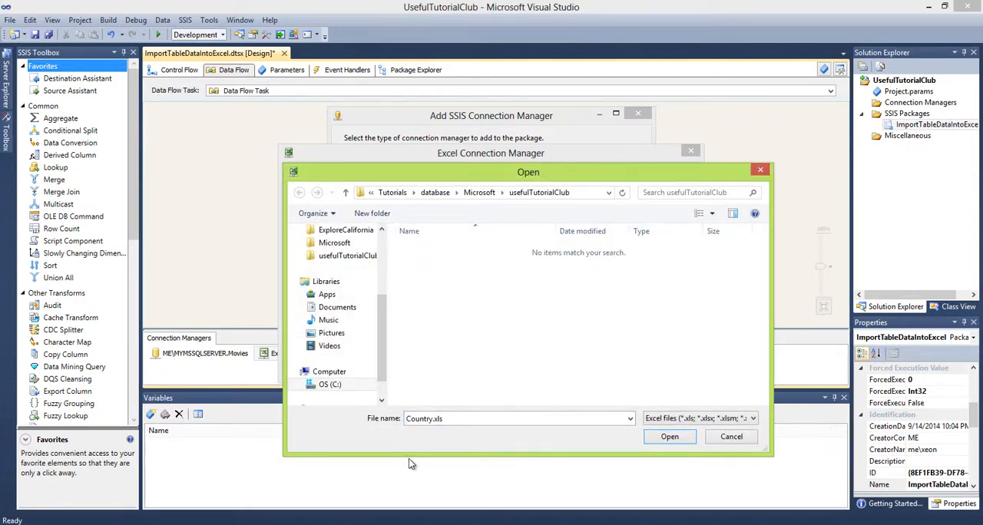
{"action": "left_click_drag", "start_coordinate": [447, 420], "coordinate": [338, 422]}
{"action": "key", "text": "BackSpace"}
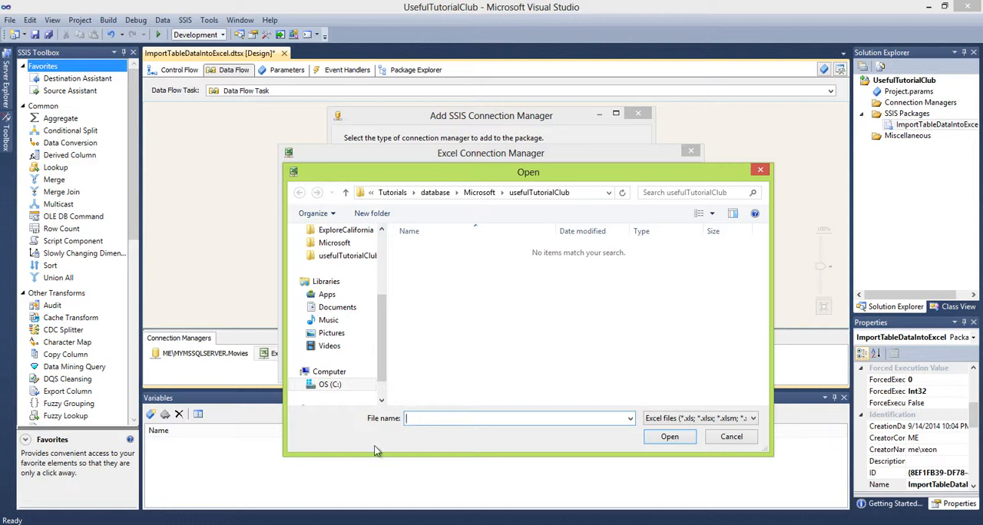
{"action": "key", "text": "alt+Tab"}
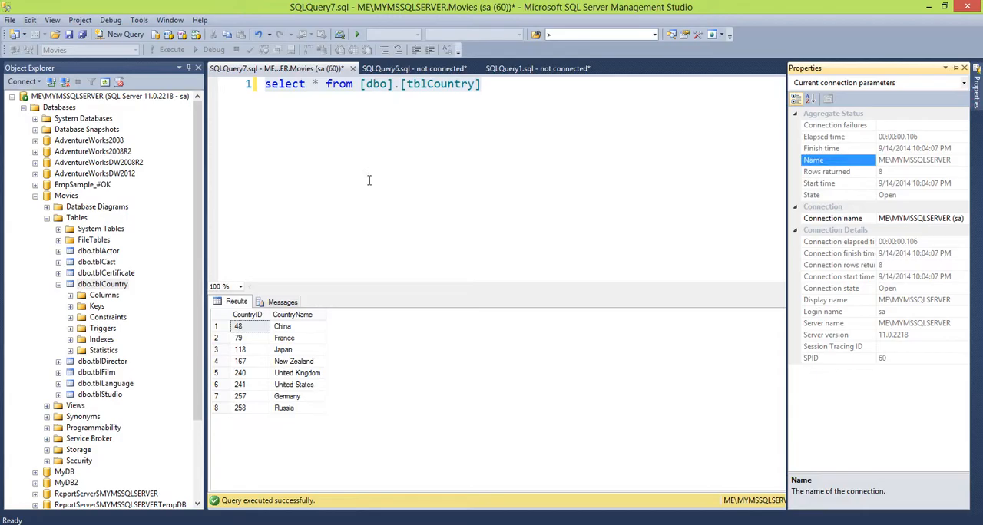
{"action": "left_click", "coordinate": [928, 6]}
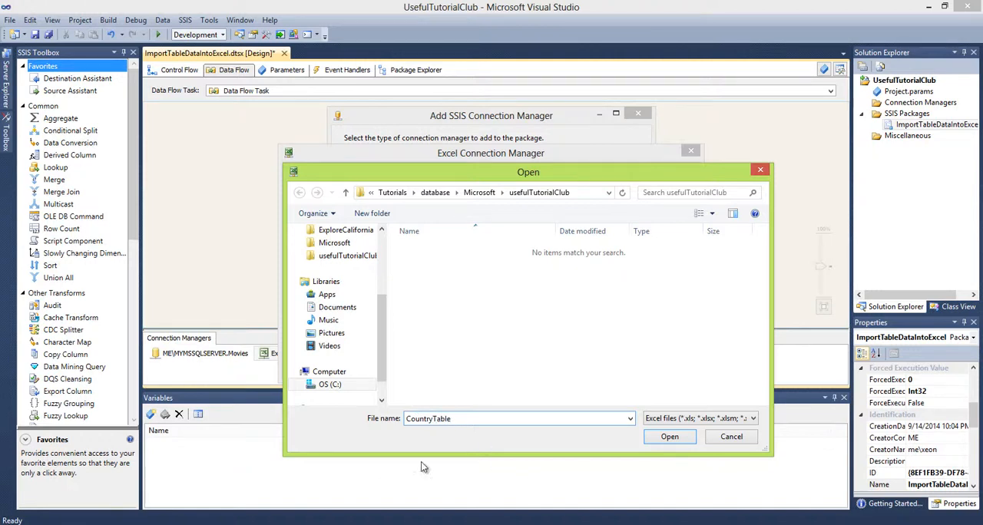
{"action": "left_click", "coordinate": [660, 437]}
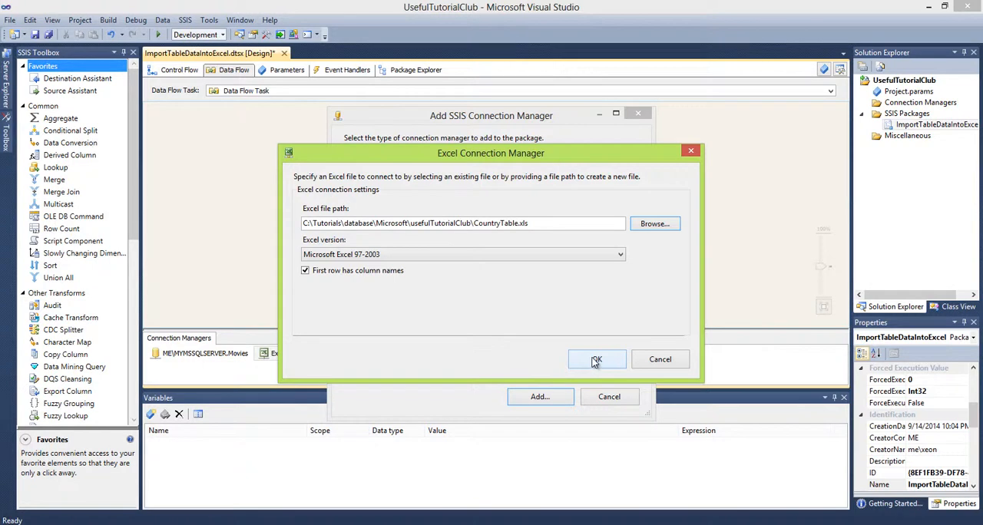
{"action": "left_click", "coordinate": [593, 359]}
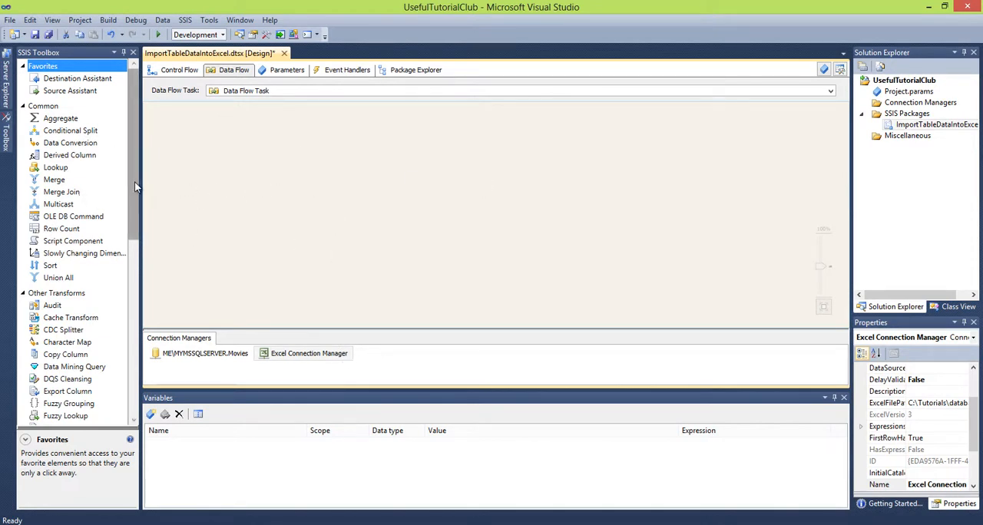
Add an OLE DB Source to the upper part of the data flow
{"action": "scroll", "coordinate": [127, 215], "scroll_direction": "down", "scroll_amount": 6}
{"action": "scroll", "coordinate": [127, 303], "scroll_direction": "down", "scroll_amount": 1}
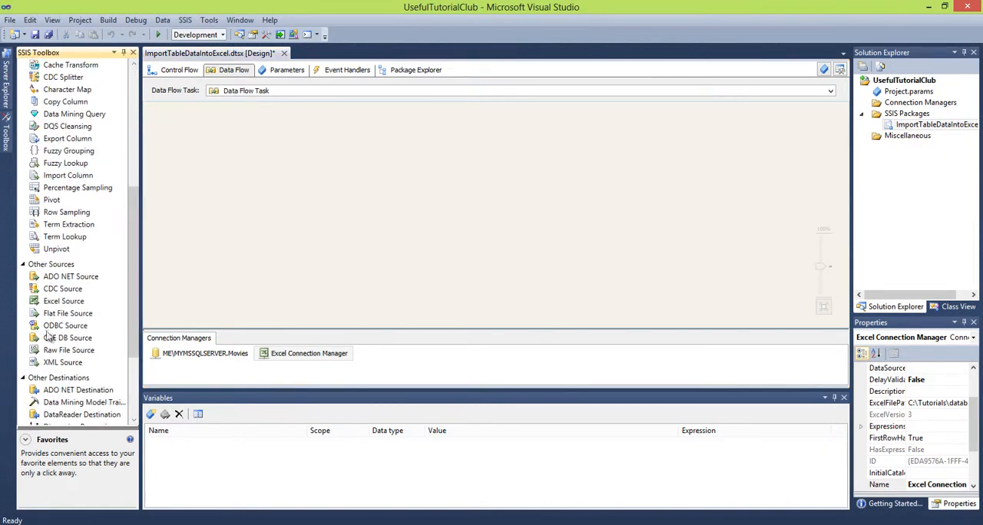
{"action": "left_click", "coordinate": [68, 340]}
{"action": "left_click_drag", "start_coordinate": [67, 343], "coordinate": [341, 128]}
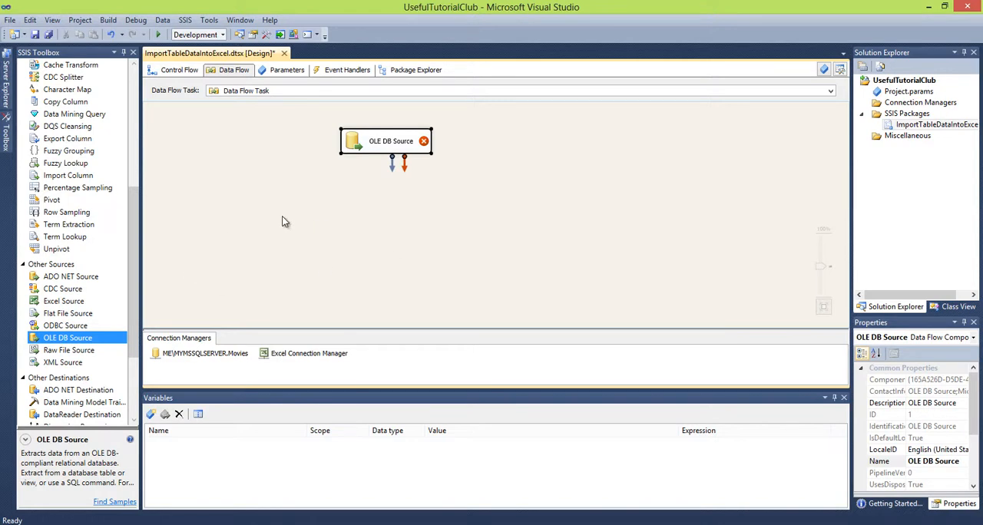
Add an Excel Destination below the OLE DB Source and connect the source's data output to it
{"action": "left_click_drag", "start_coordinate": [133, 288], "coordinate": [134, 357]}
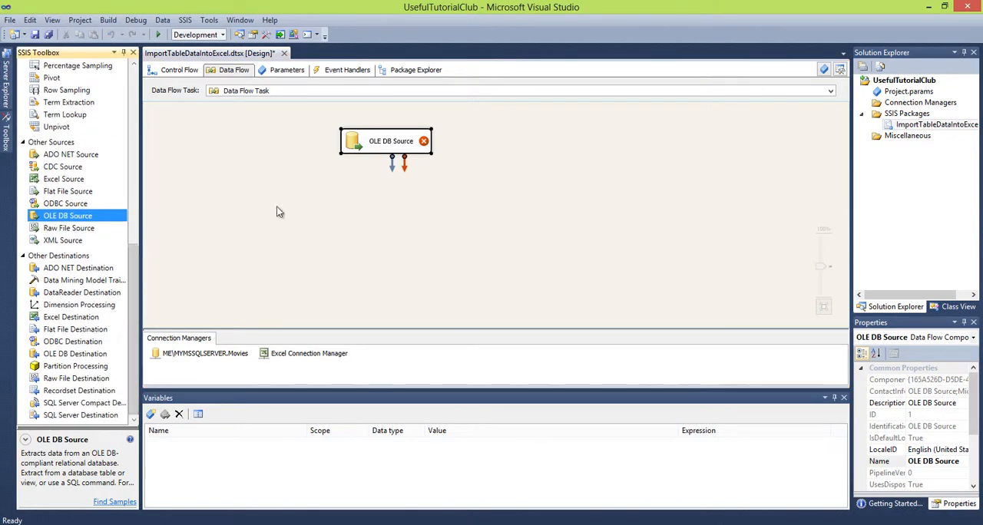
{"action": "left_click", "coordinate": [70, 319]}
{"action": "left_click_drag", "start_coordinate": [57, 320], "coordinate": [430, 270]}
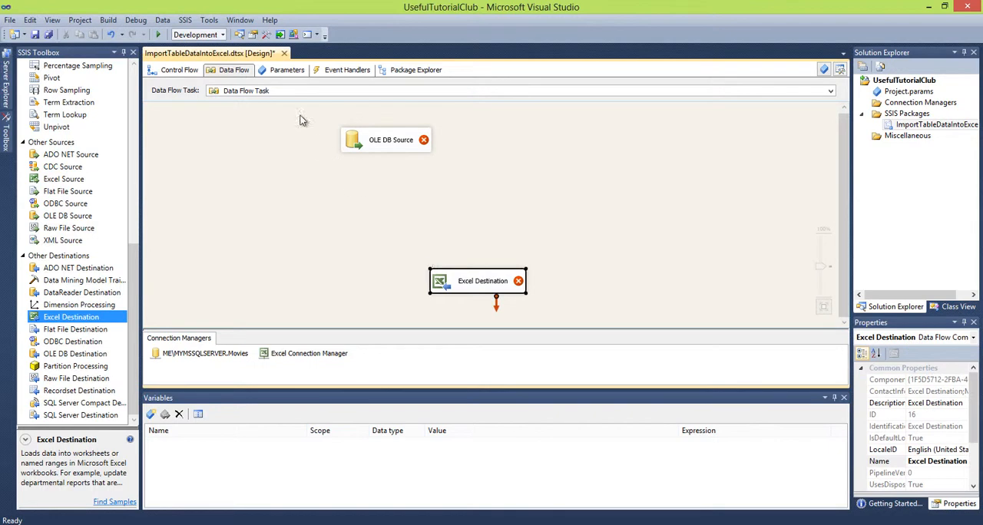
{"action": "left_click", "coordinate": [373, 141]}
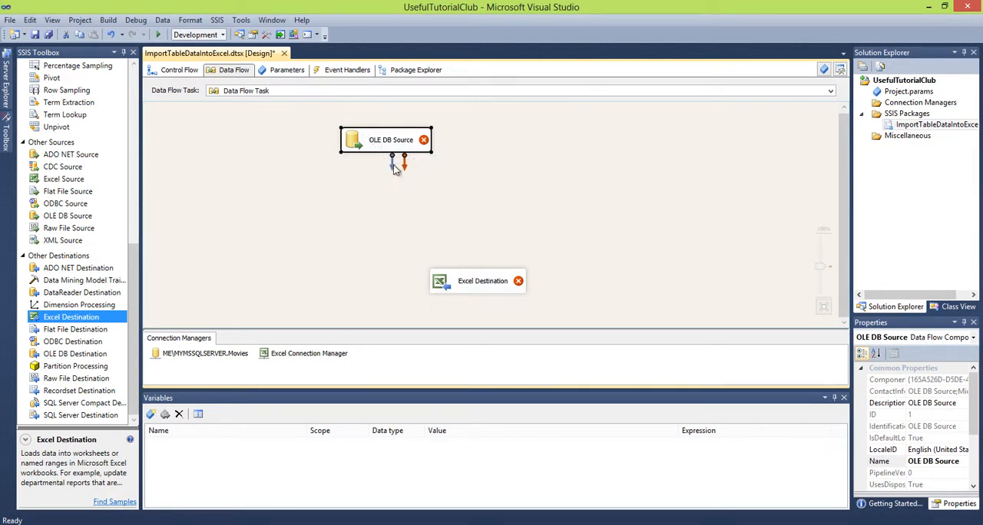
{"action": "left_click_drag", "start_coordinate": [393, 169], "coordinate": [484, 284]}
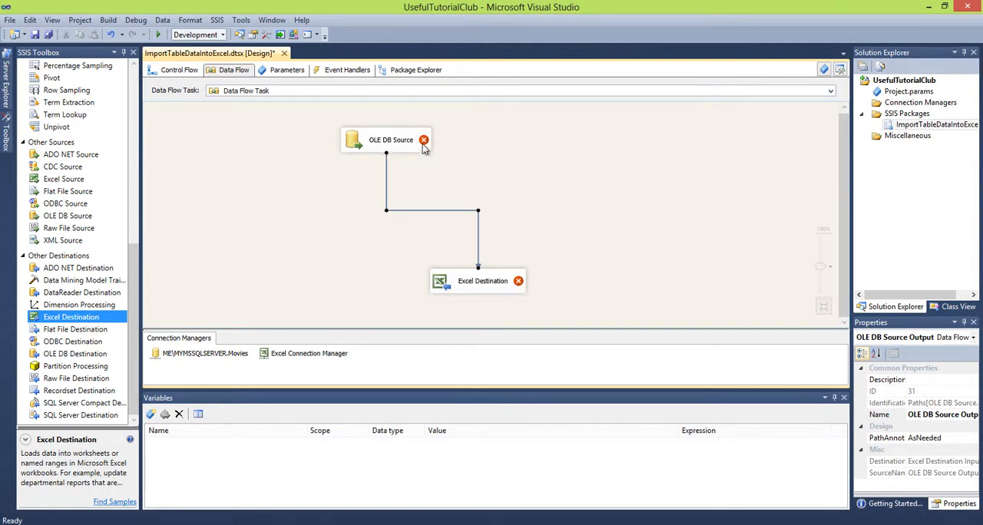
Configure the OLE DB Source to read the [dbo].[tblCountry] table, review its columns and accept the settings
{"action": "mouse_move", "coordinate": [425, 148]}
{"action": "double_click", "coordinate": [353, 144]}
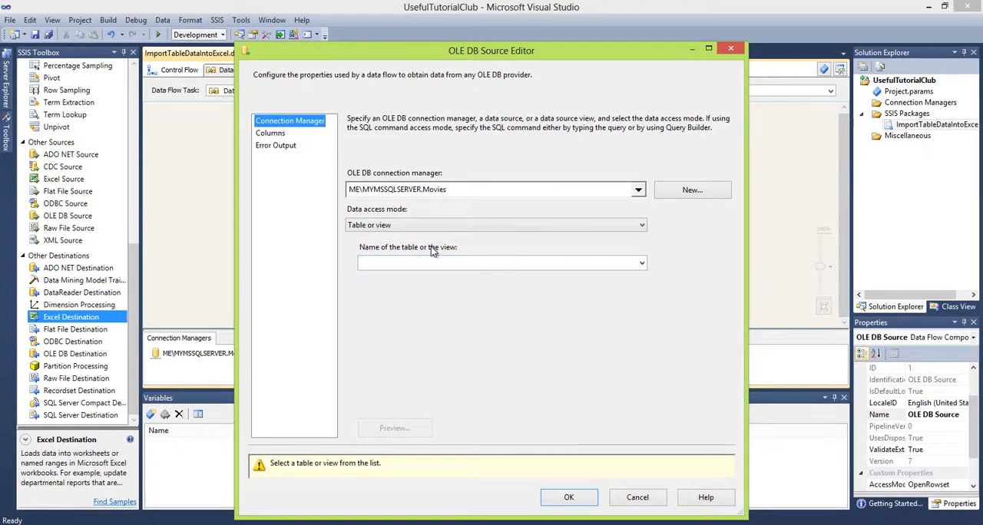
{"action": "left_click", "coordinate": [644, 265]}
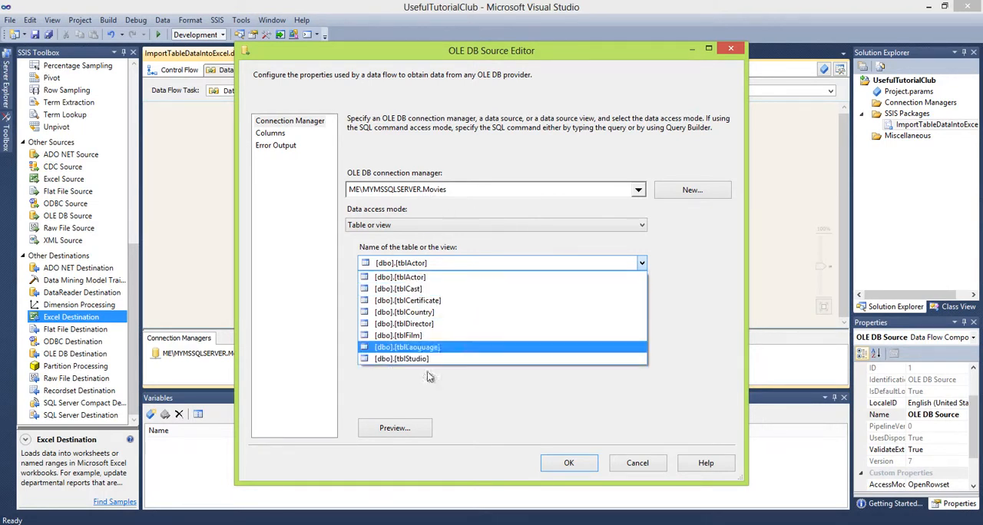
{"action": "left_click", "coordinate": [416, 314]}
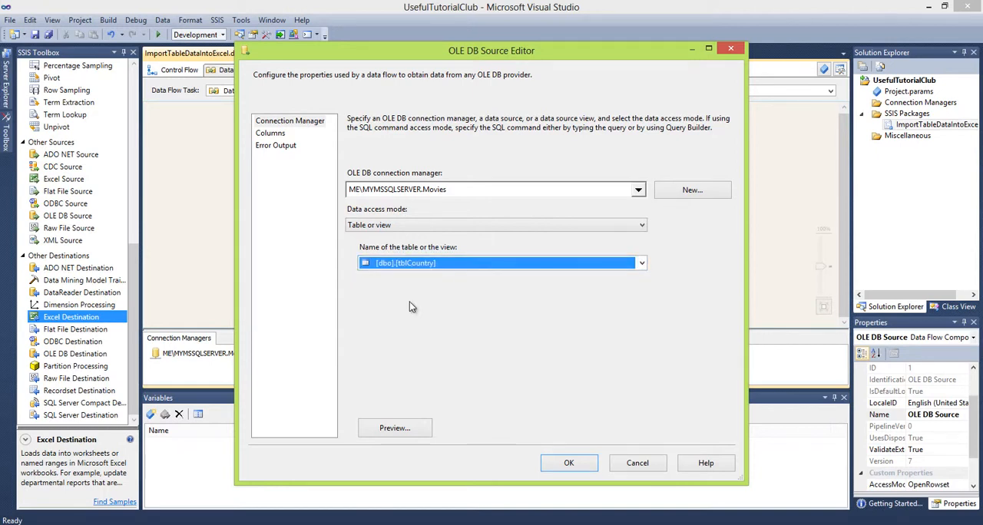
{"action": "left_click", "coordinate": [274, 135]}
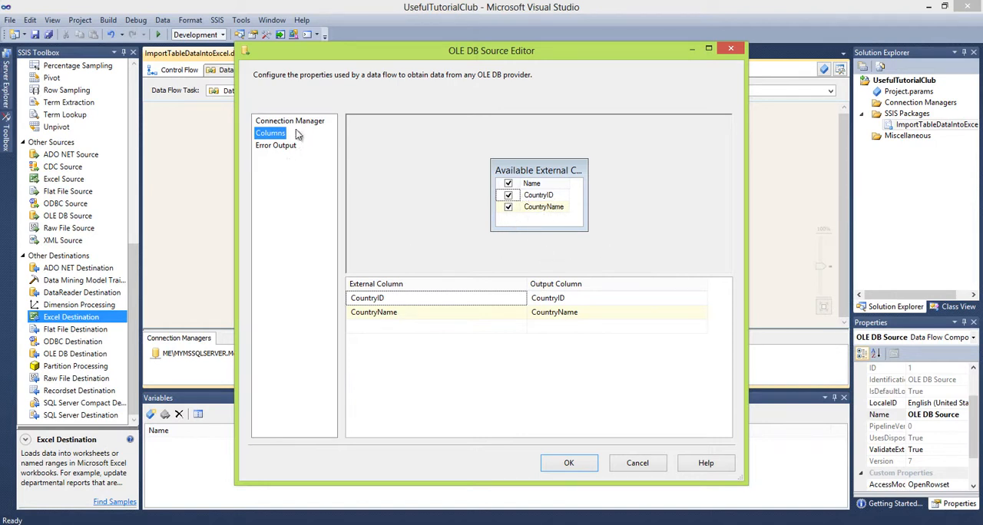
{"action": "left_click", "coordinate": [579, 466]}
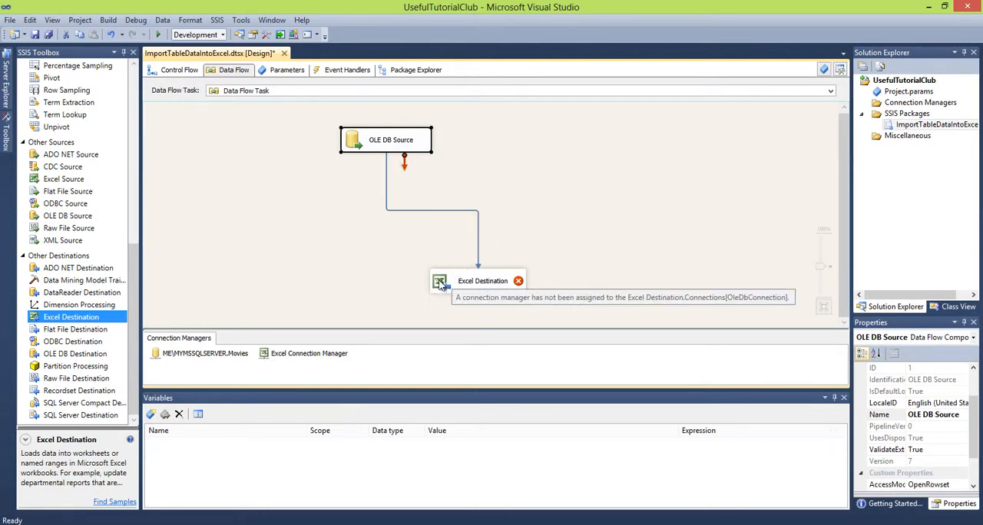
Open the Excel Destination for editing and check which Excel sheets are available, dismissing the chat notification
{"action": "mouse_move", "coordinate": [440, 284]}
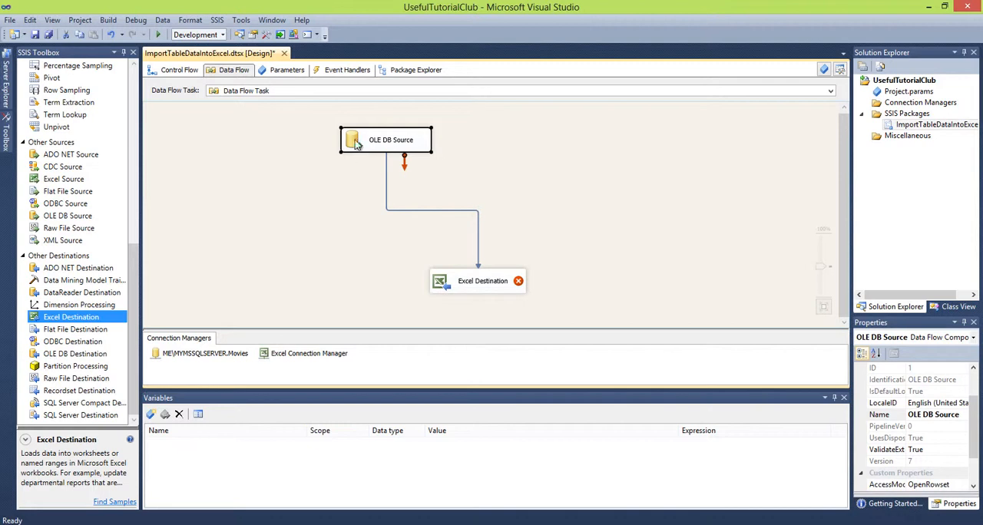
{"action": "left_click", "coordinate": [439, 283]}
{"action": "double_click", "coordinate": [439, 283]}
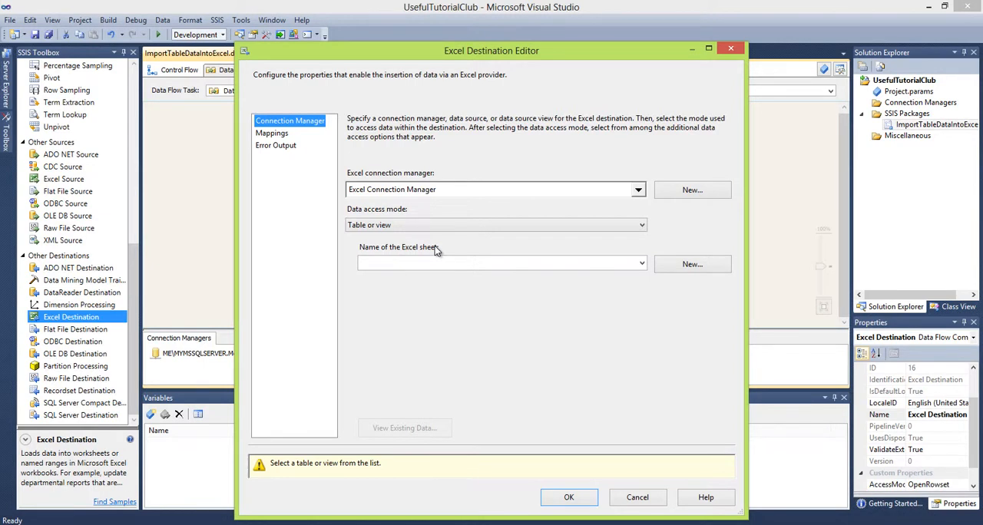
{"action": "left_click", "coordinate": [641, 264]}
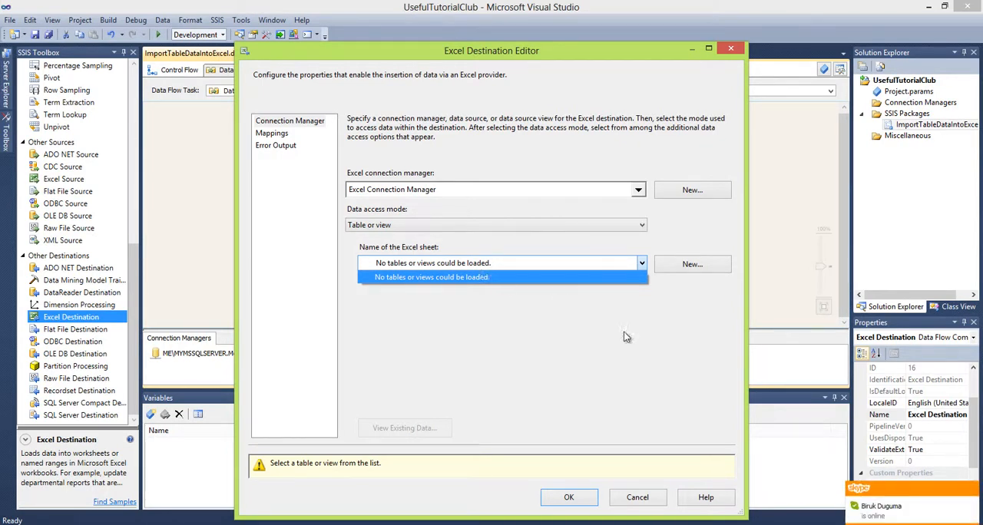
{"action": "left_click", "coordinate": [973, 492]}
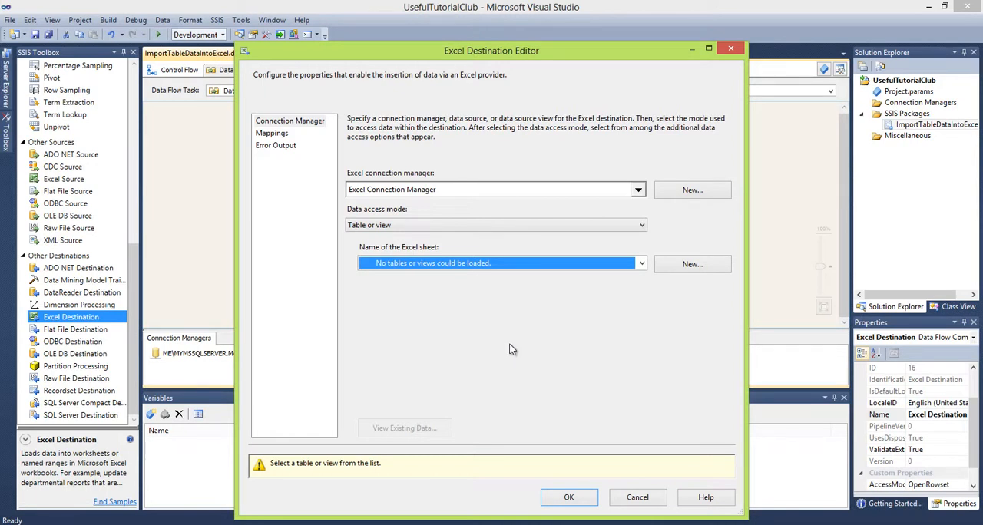
Create a new Excel sheet for the destination using the proposed CREATE TABLE statement with the CountryID and CountryName columns
{"action": "left_click", "coordinate": [689, 264]}
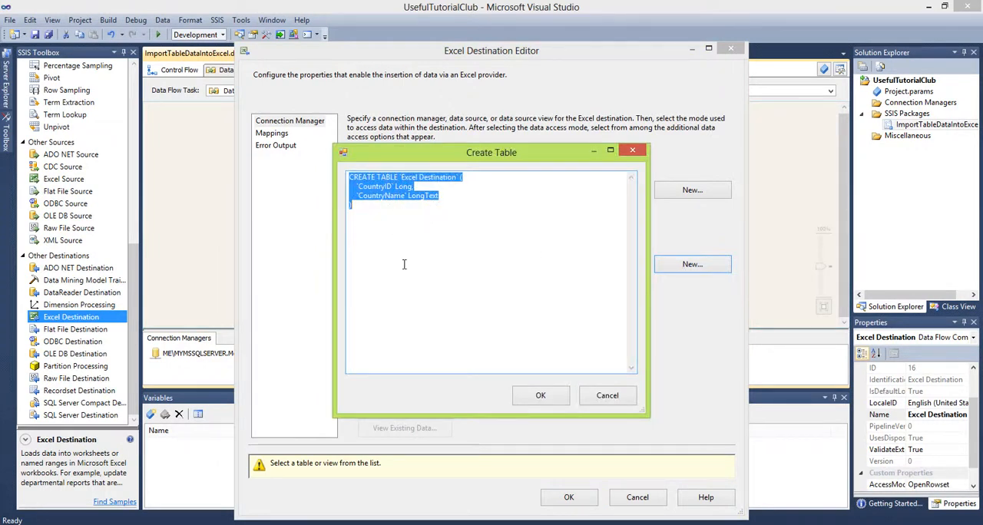
{"action": "left_click", "coordinate": [541, 396]}
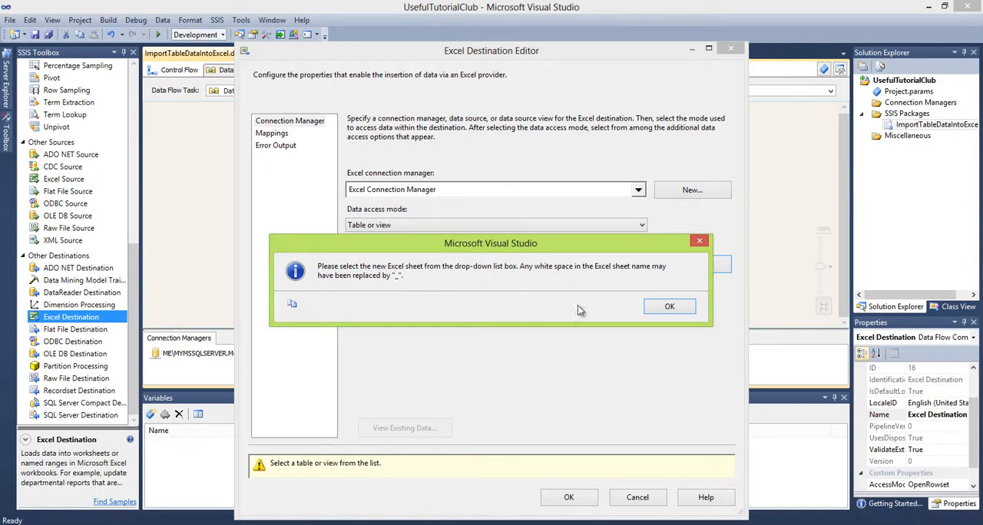
{"action": "left_click", "coordinate": [670, 308]}
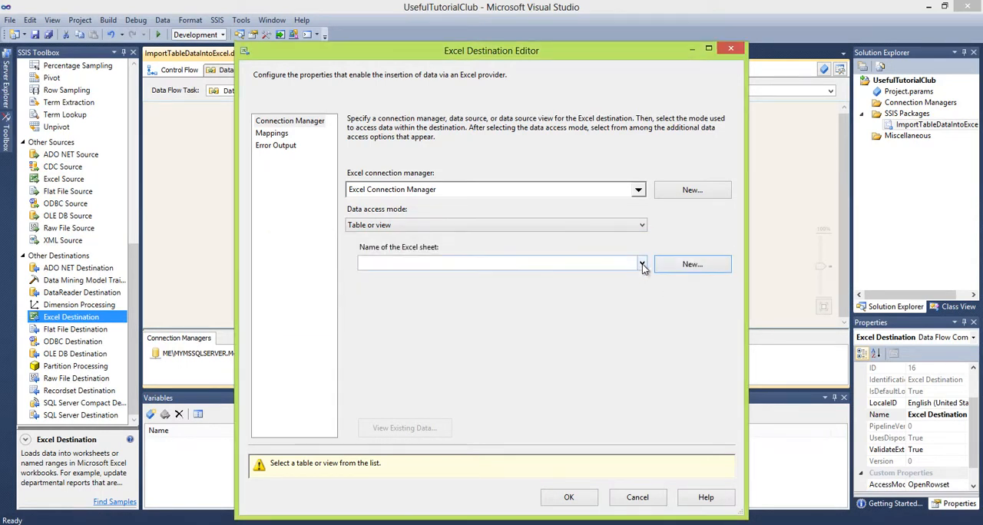
Select Excel_Destination as the target sheet and accept the CountryID and CountryName column mappings
{"action": "left_click", "coordinate": [644, 266]}
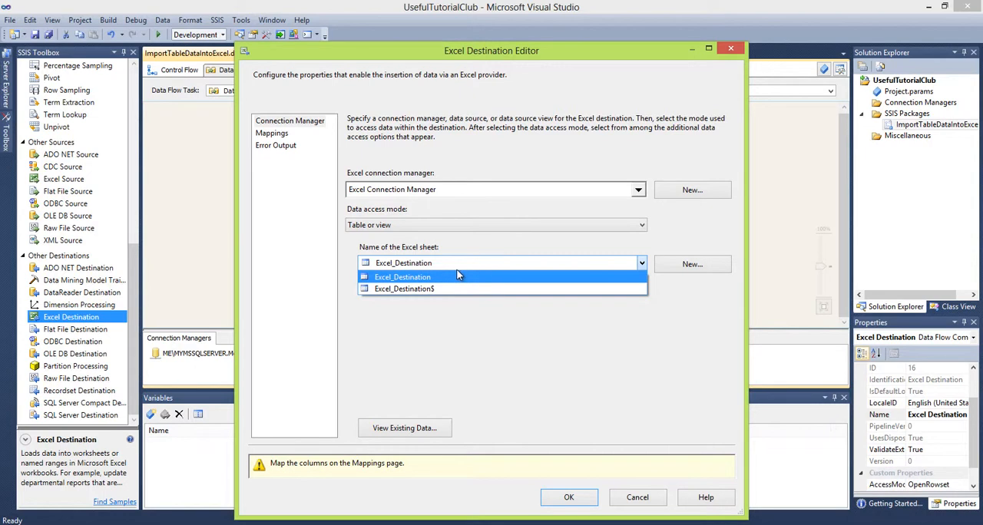
{"action": "left_click", "coordinate": [410, 279]}
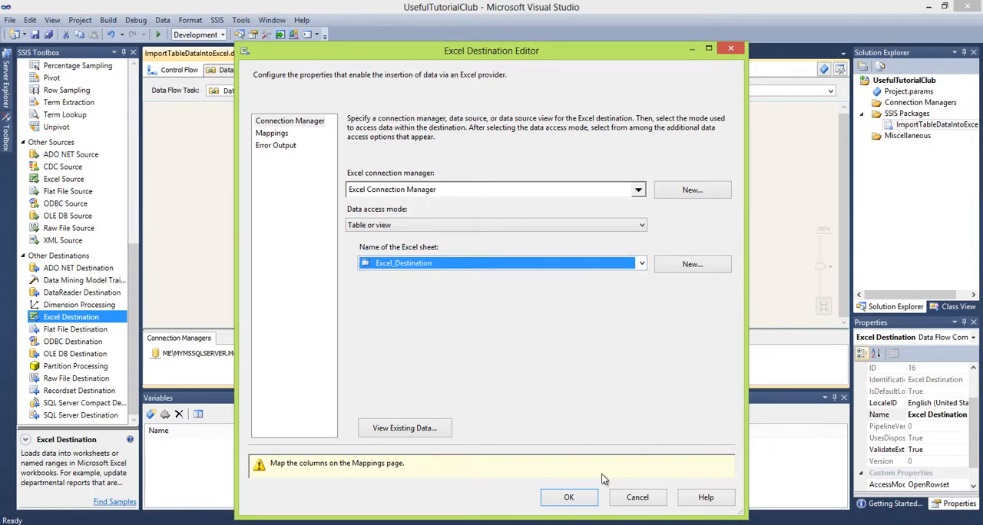
{"action": "left_click", "coordinate": [270, 135]}
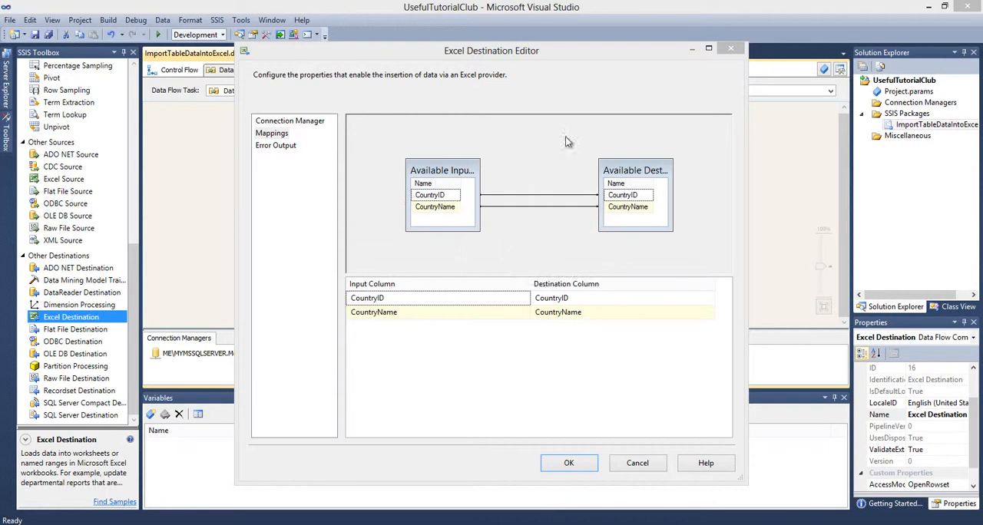
{"action": "left_click", "coordinate": [569, 463]}
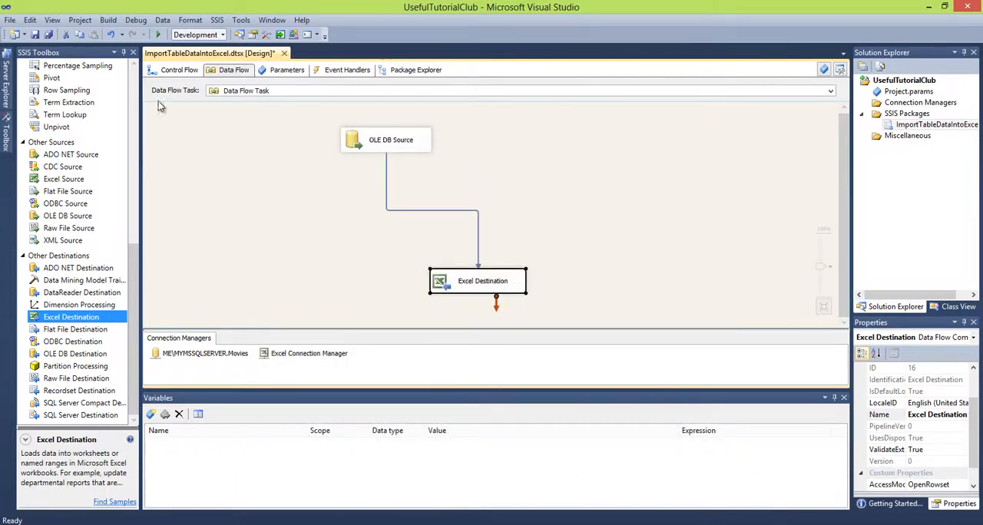
Try to execute the ImportTableDataIntoExcel.dtsx package, examining its progress log for errors before stopping debugging
{"action": "right_click", "coordinate": [901, 126]}
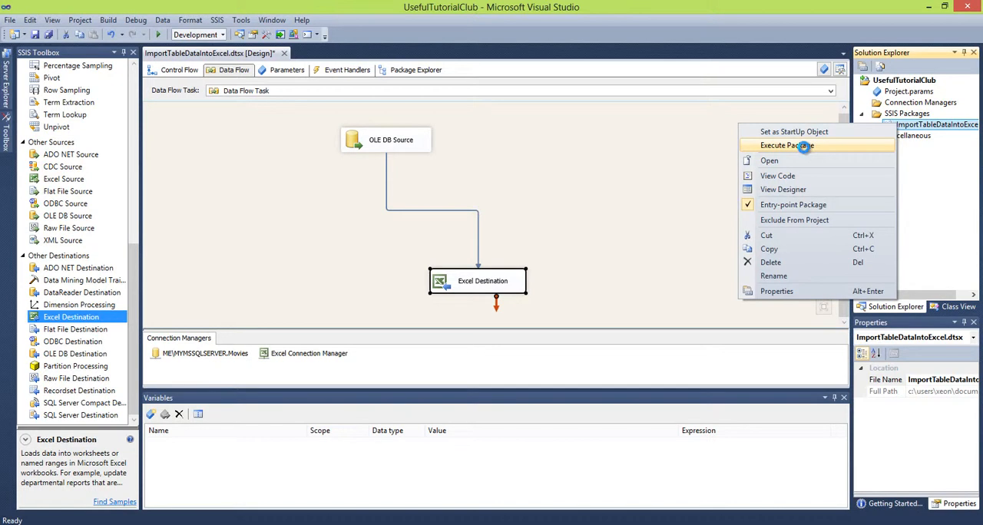
{"action": "left_click", "coordinate": [804, 146]}
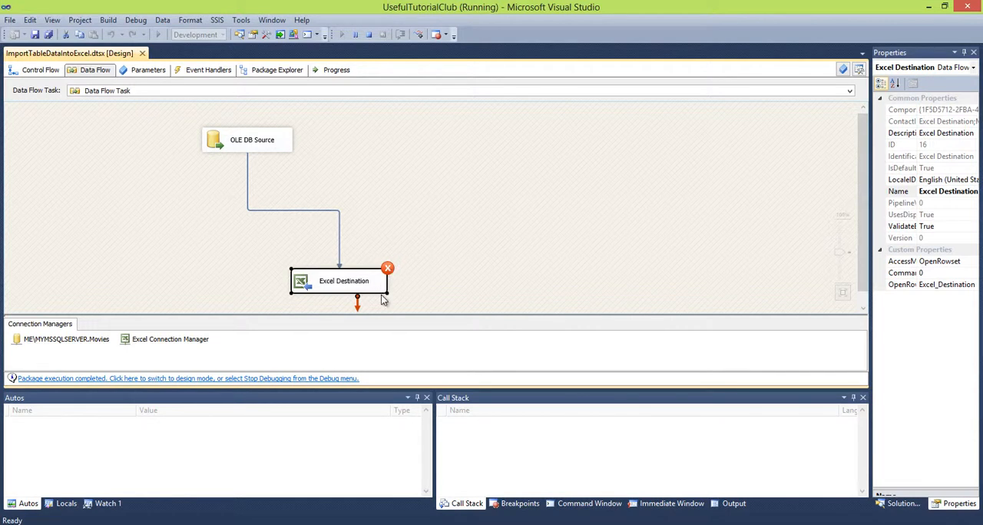
{"action": "left_click", "coordinate": [342, 70]}
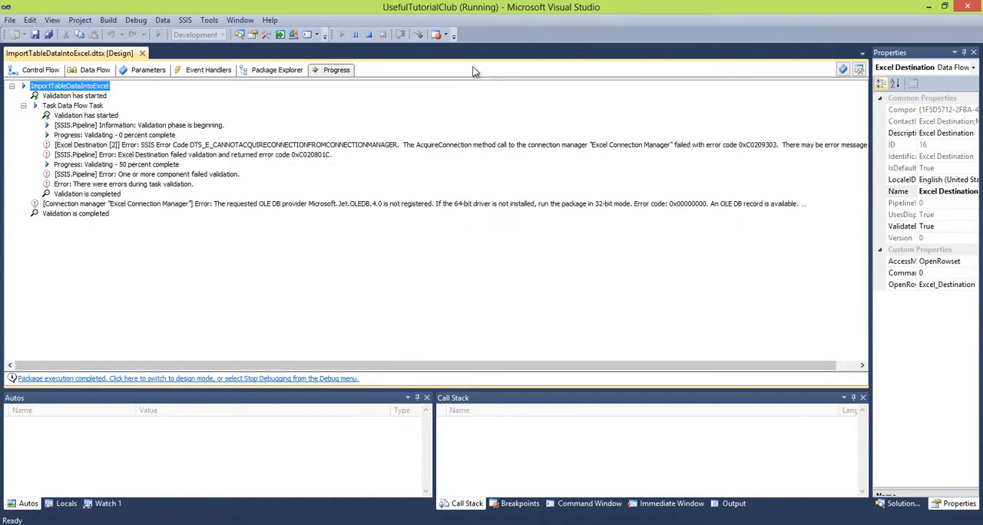
{"action": "left_click", "coordinate": [367, 36]}
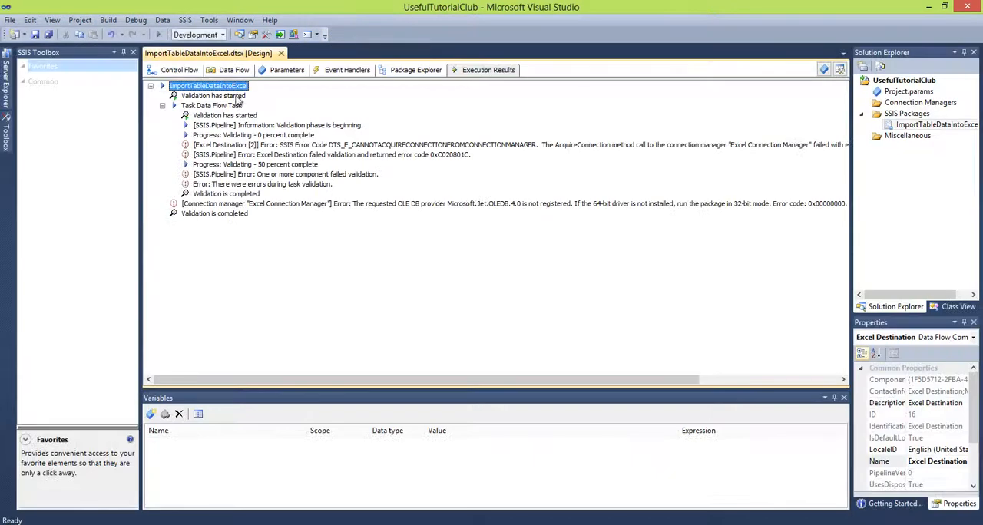
Set Run64BitRuntime to False in the UsefulTutorialClub project's debugging properties
{"action": "left_click", "coordinate": [175, 70]}
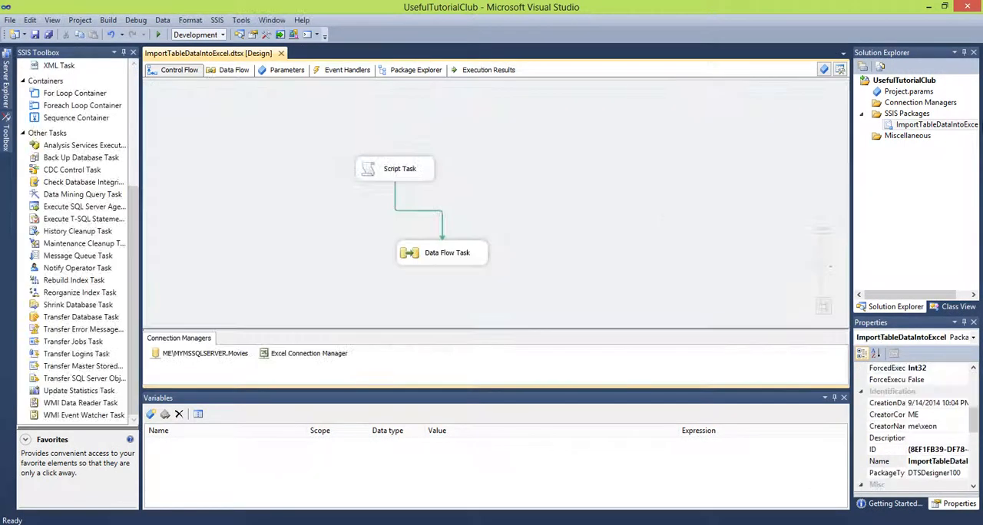
{"action": "left_click", "coordinate": [903, 82]}
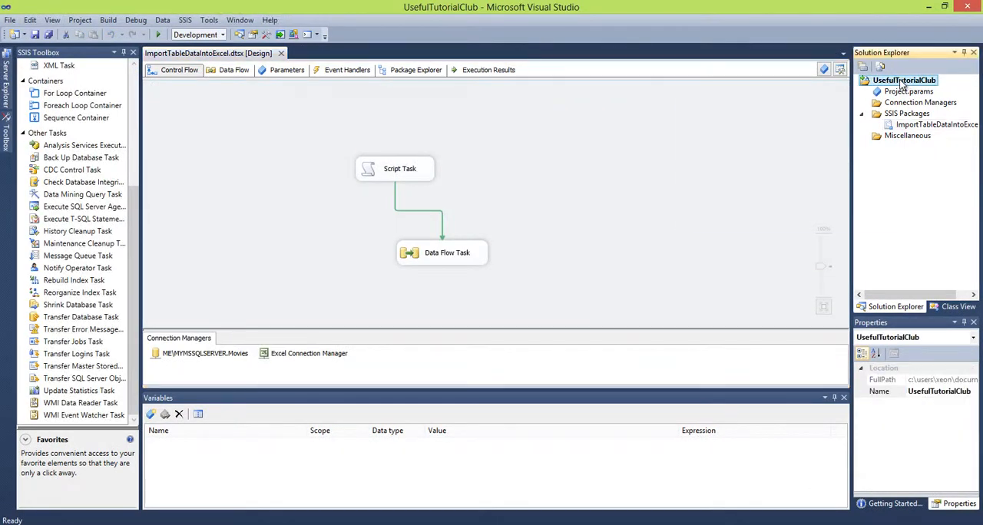
{"action": "right_click", "coordinate": [903, 85]}
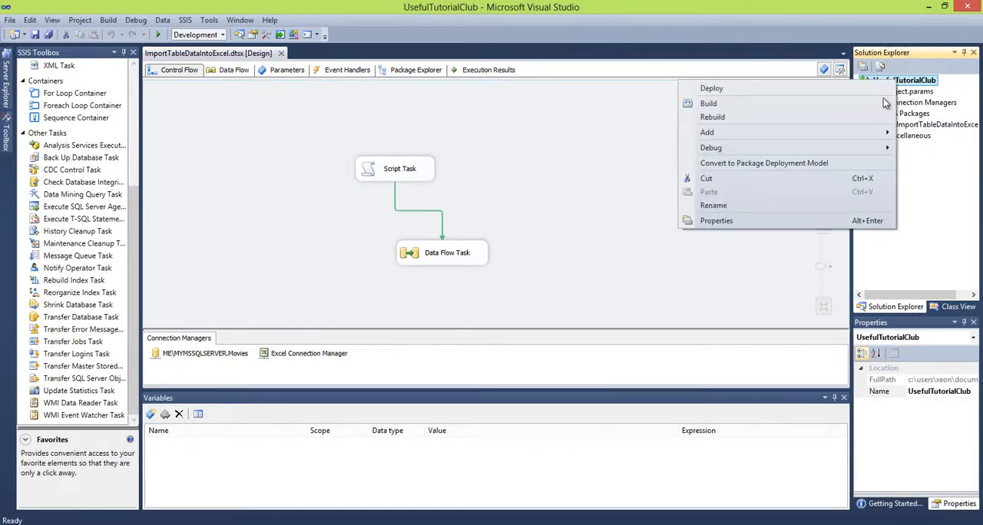
{"action": "left_click", "coordinate": [780, 221]}
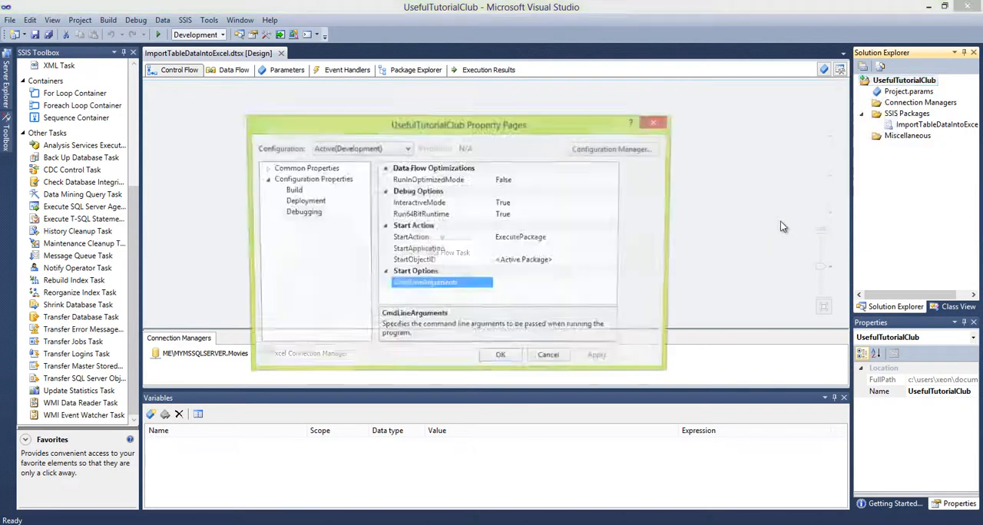
{"action": "left_click", "coordinate": [307, 217]}
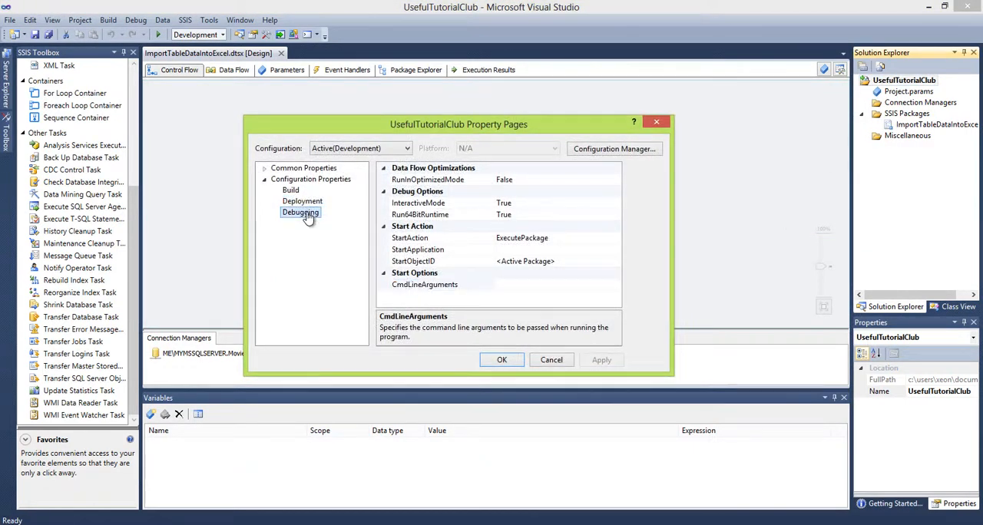
{"action": "left_click", "coordinate": [417, 215]}
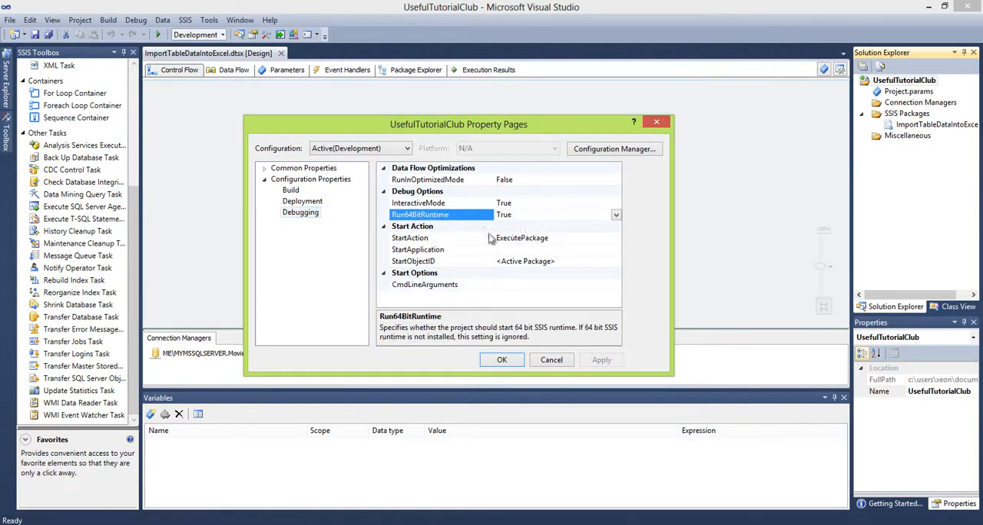
{"action": "left_click", "coordinate": [616, 214]}
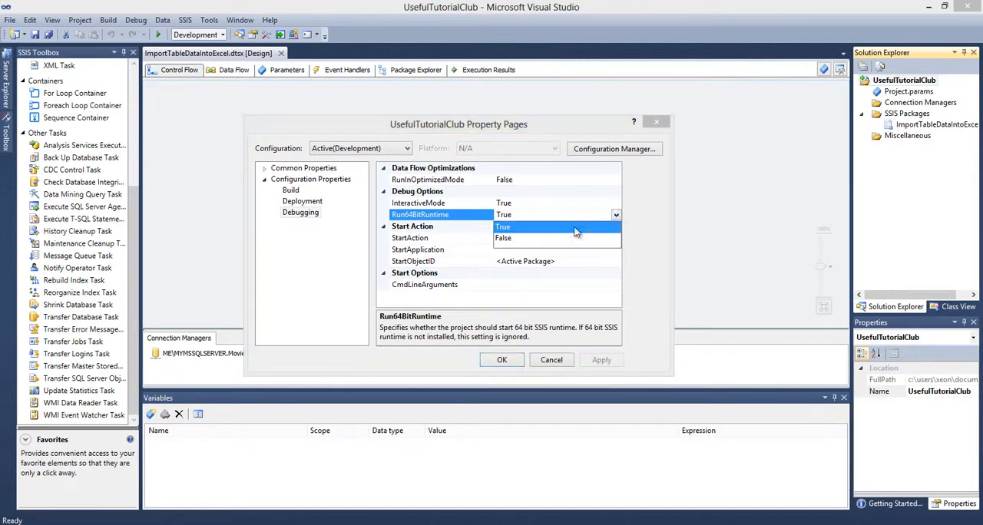
{"action": "left_click", "coordinate": [516, 238]}
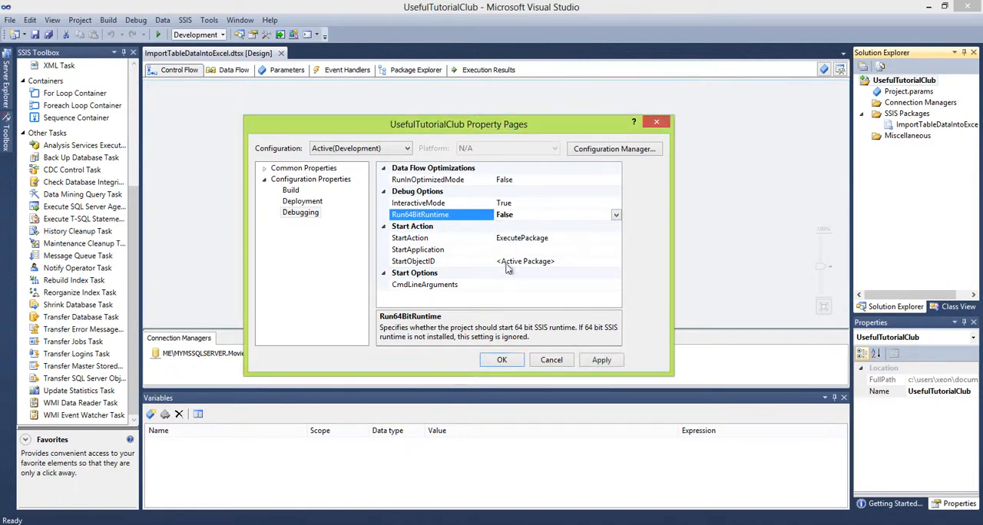
{"action": "left_click", "coordinate": [502, 360]}
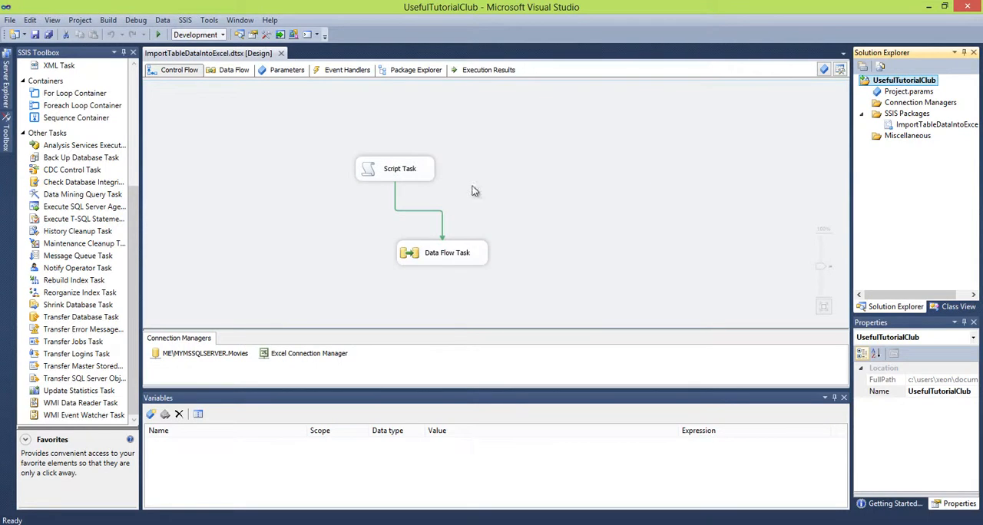
Run the package in debug mode and acknowledge the script task's message so the data flow can proceed
{"action": "left_click", "coordinate": [160, 35]}
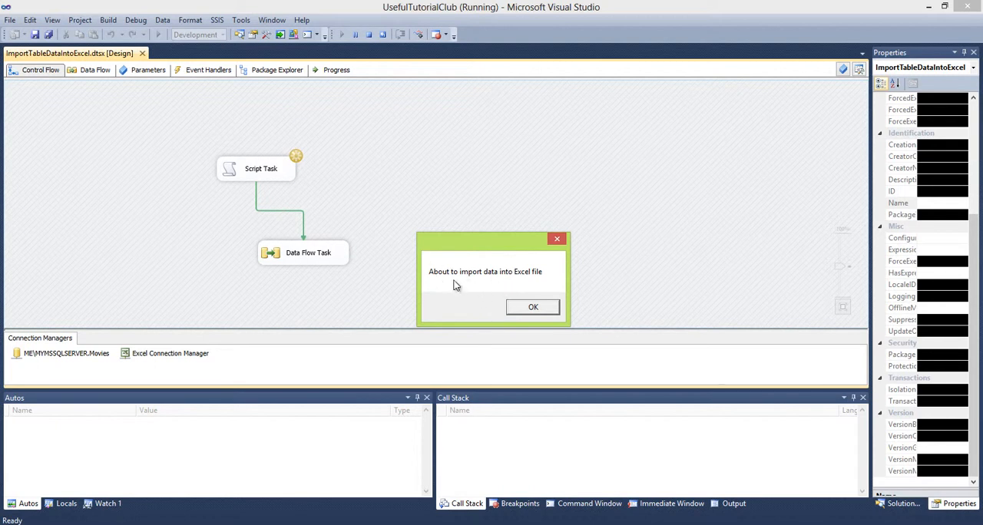
{"action": "left_click", "coordinate": [530, 307]}
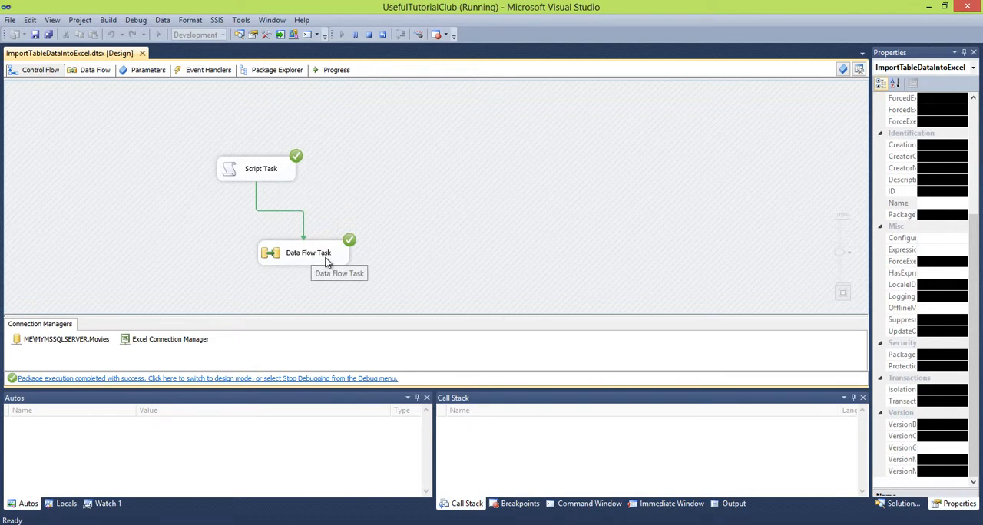
Open CountryTable.xls from the usefulTutorialClub folder in Excel and compare its rows with the tblCountry query results in SQL Server Management Studio
{"action": "mouse_move", "coordinate": [178, 521]}
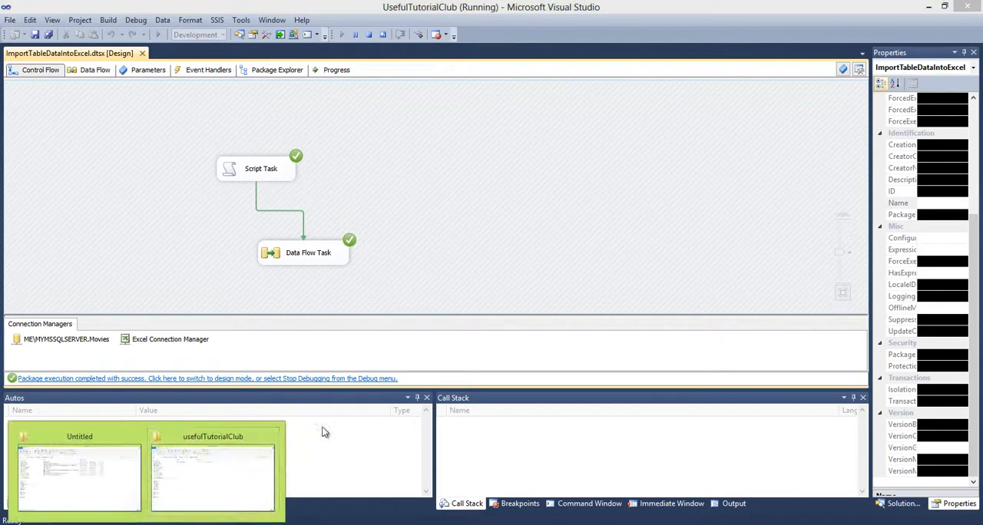
{"action": "left_click", "coordinate": [214, 476]}
{"action": "left_click", "coordinate": [245, 139]}
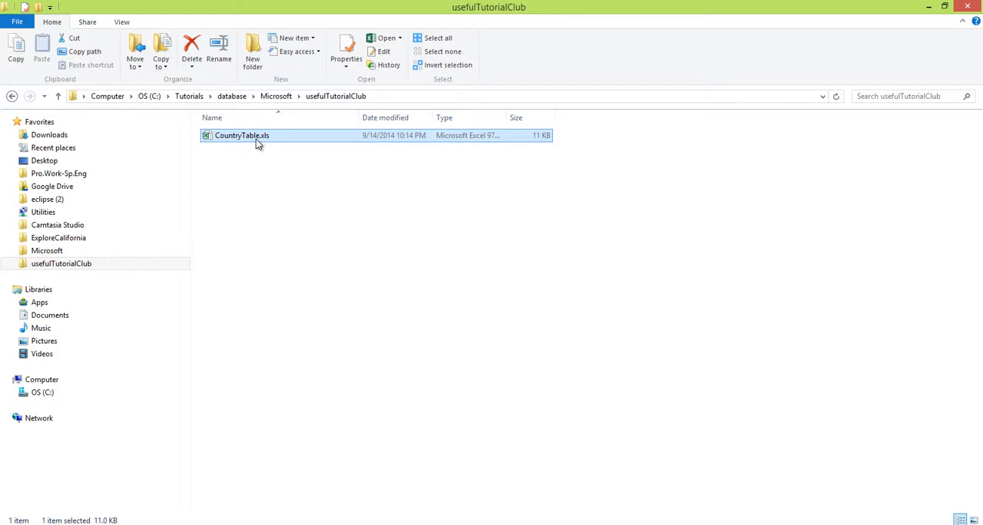
{"action": "left_click", "coordinate": [235, 140]}
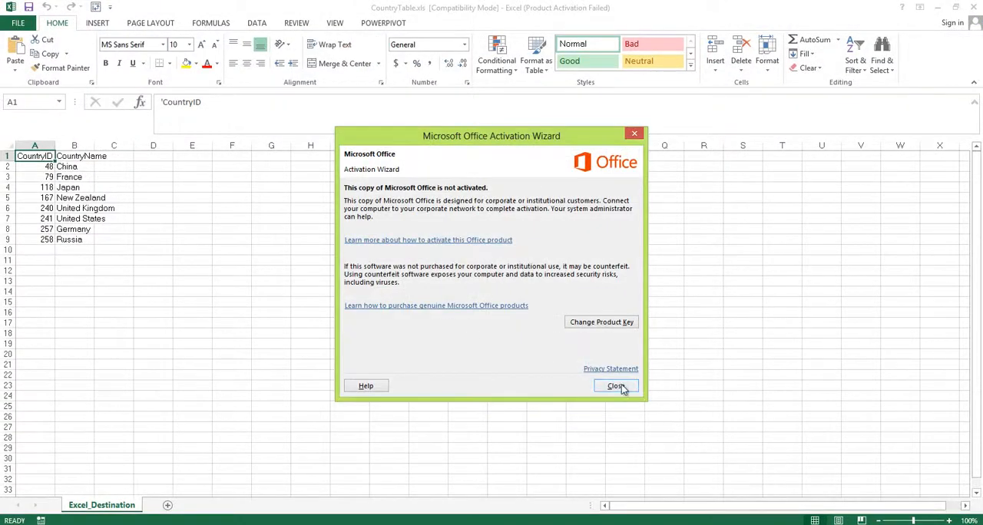
{"action": "left_click", "coordinate": [617, 387]}
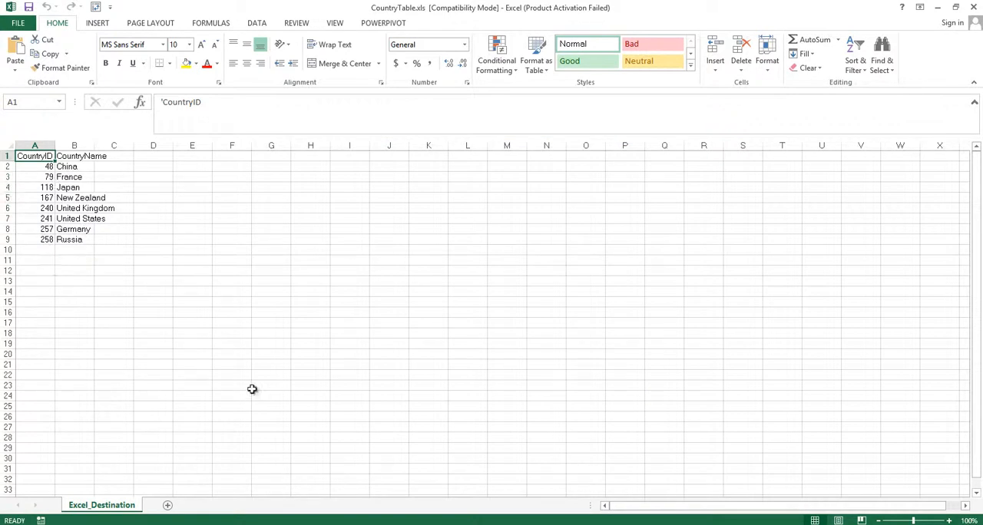
{"action": "left_click", "coordinate": [368, 524]}
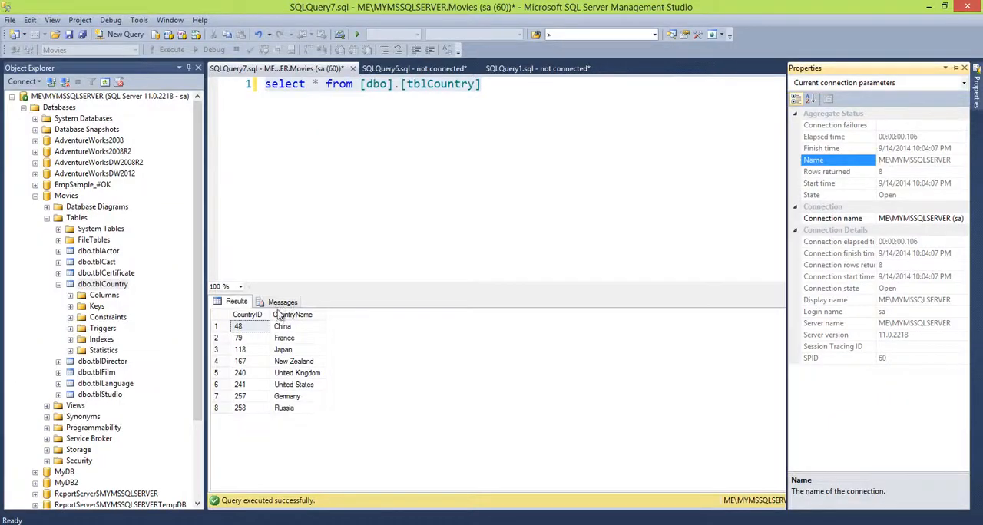